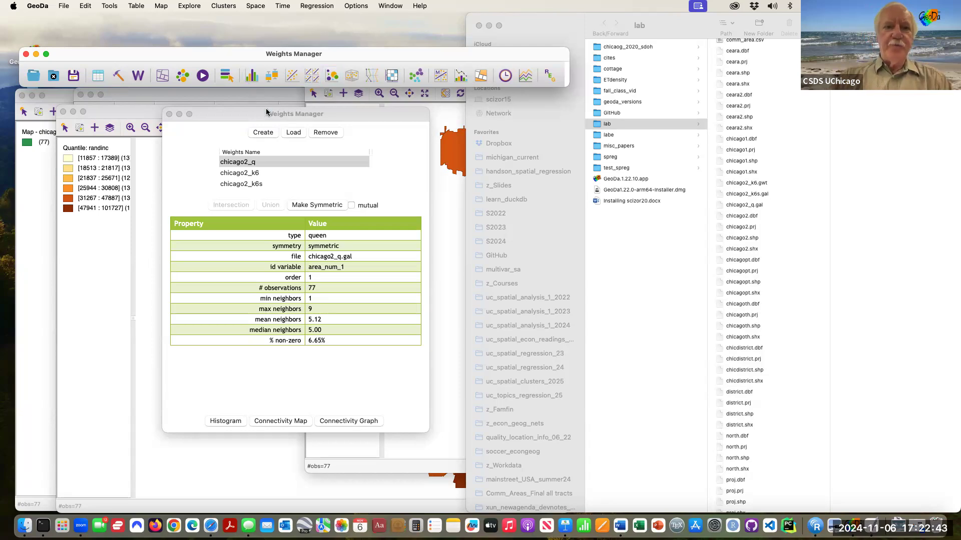
Step: Spread out all open GeoDa windows to get an overview of the chicago2 project
key("ctrl+Up")
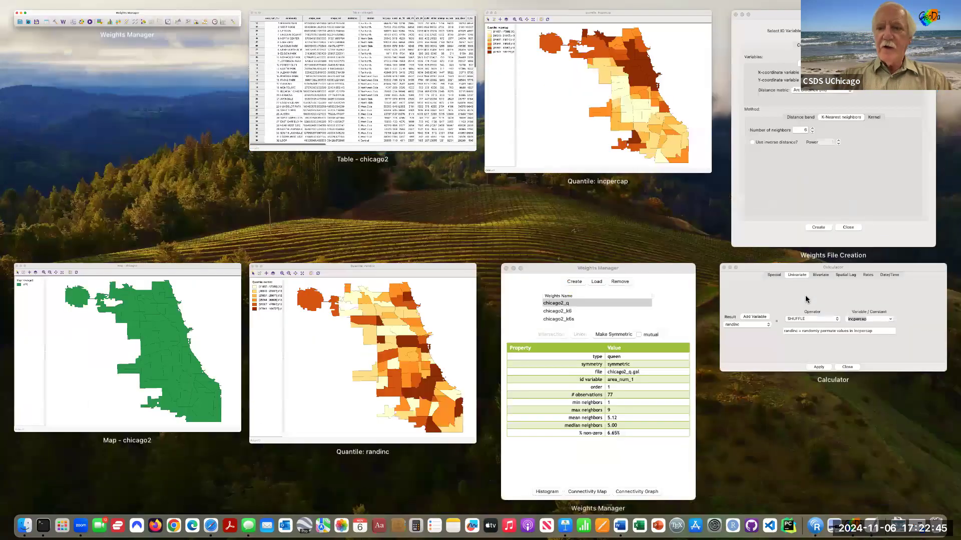
Step: In the Calculator, add a new table variable w_incpcap inserted before randinc
left_click(806, 299)
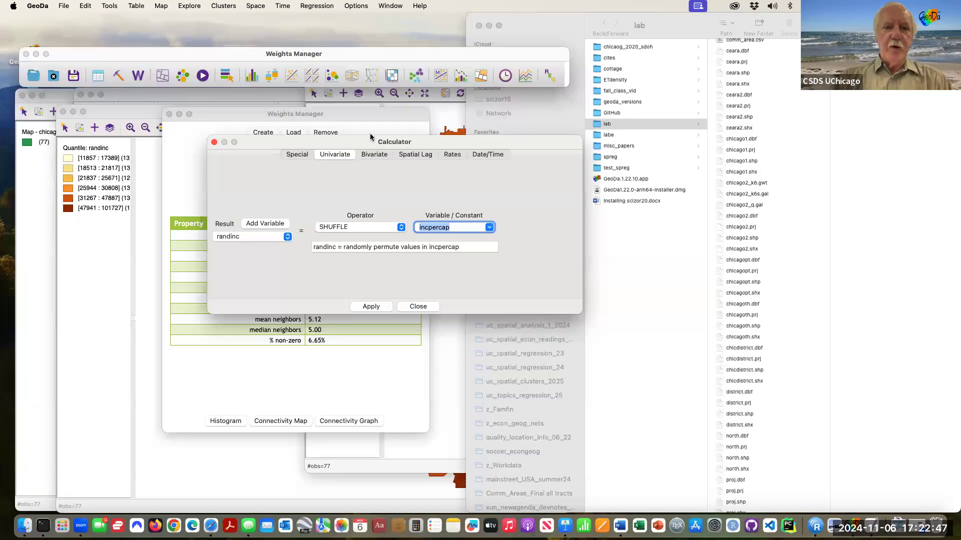
left_click_drag(371, 143, 318, 137)
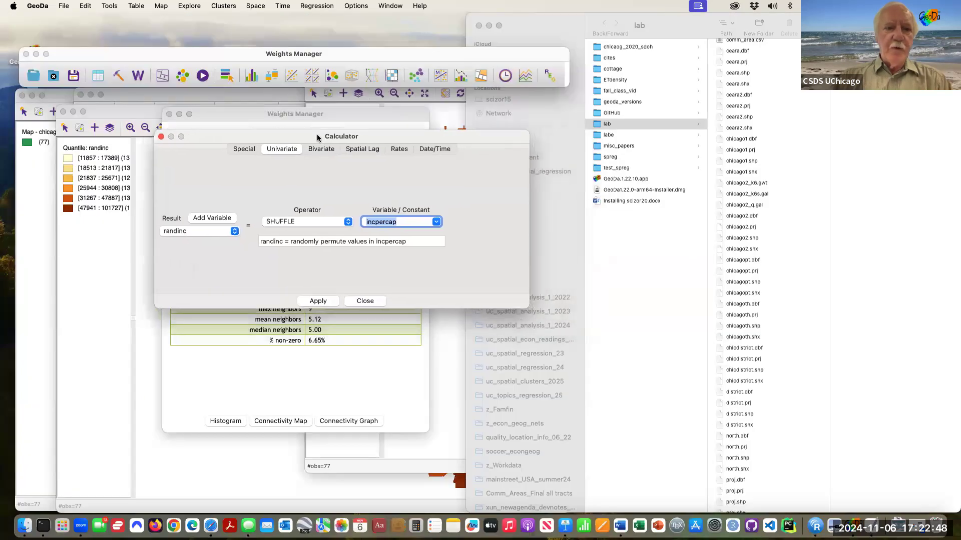
left_click(221, 217)
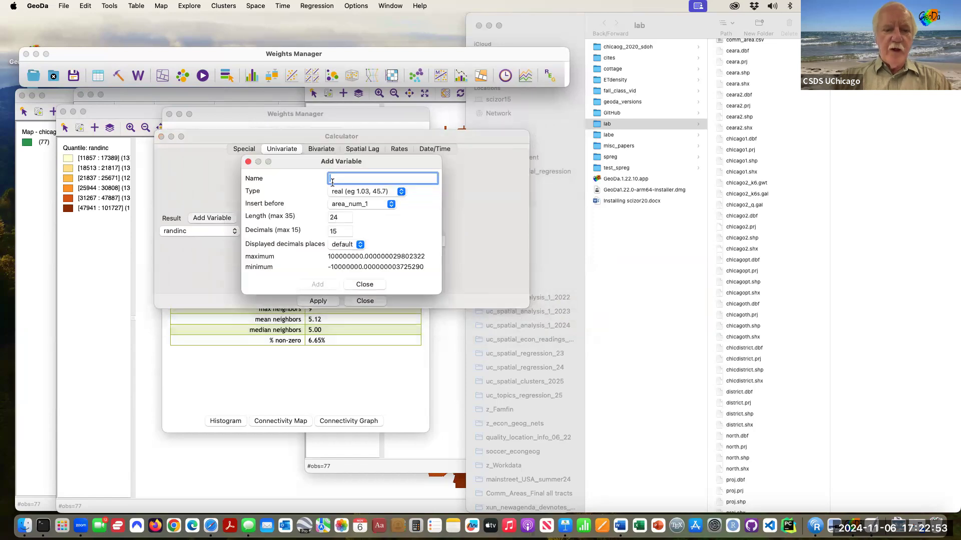
type("w_inc")
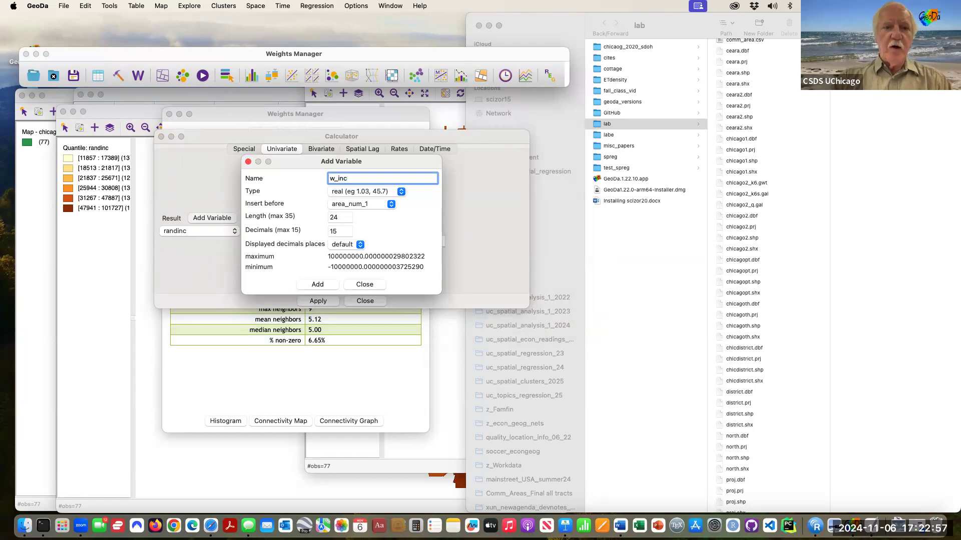
type("pcap")
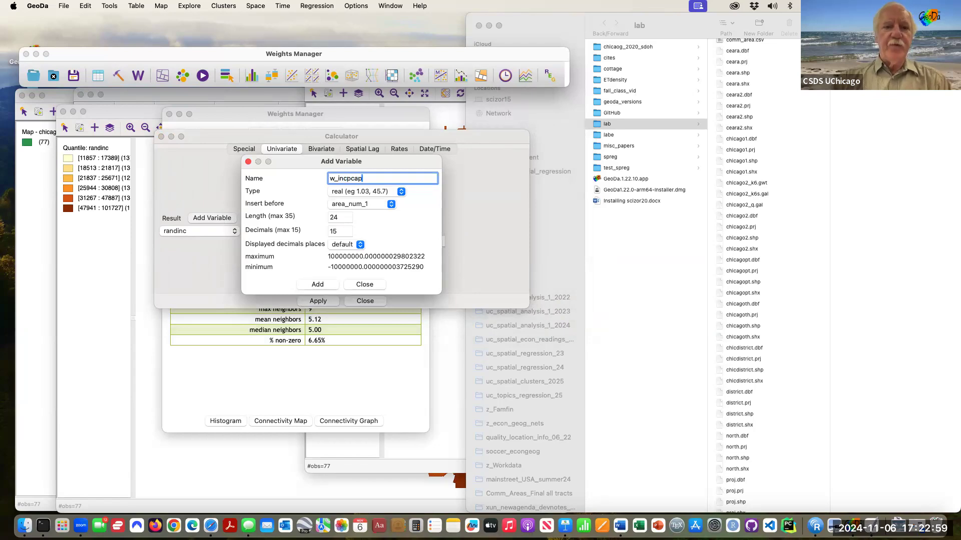
left_click(391, 205)
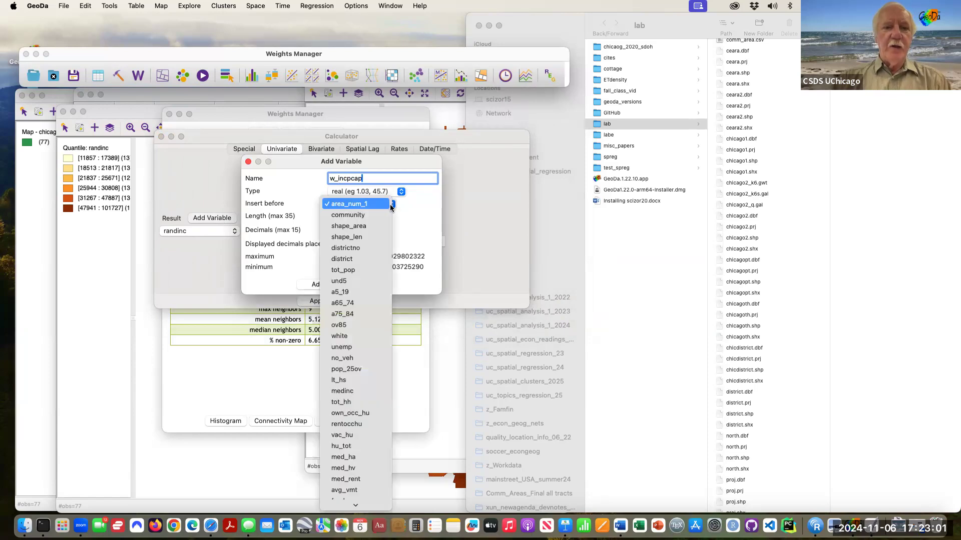
scroll(368, 269, "down", 5)
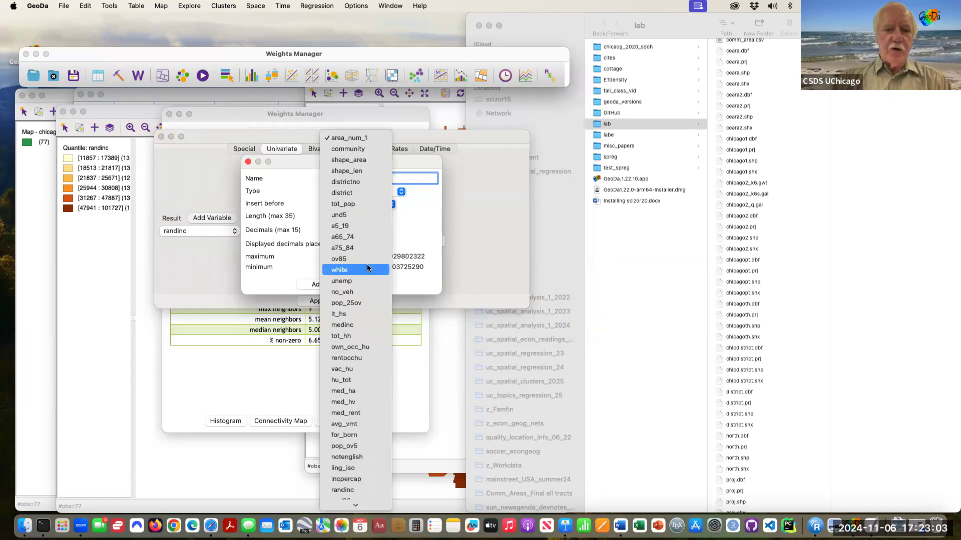
scroll(367, 268, "down", 5)
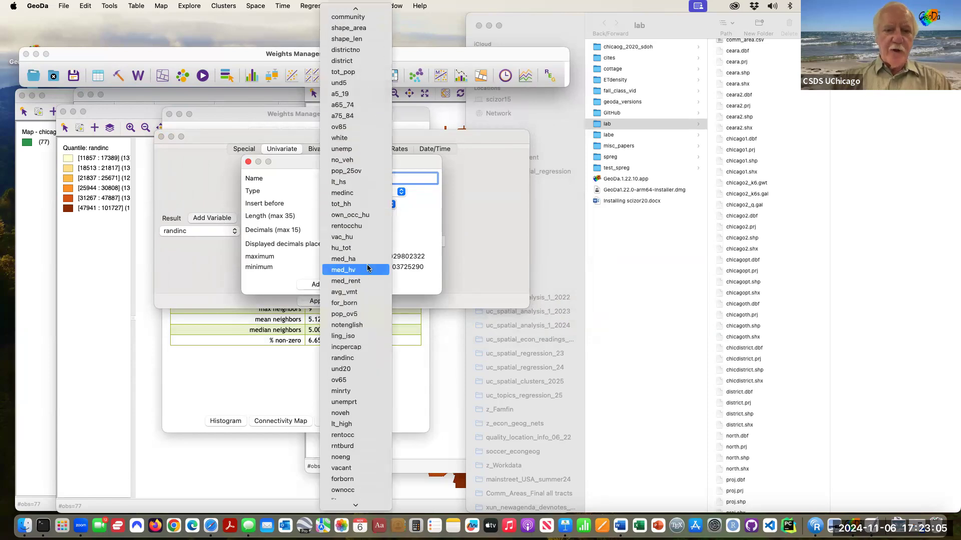
left_click(368, 268)
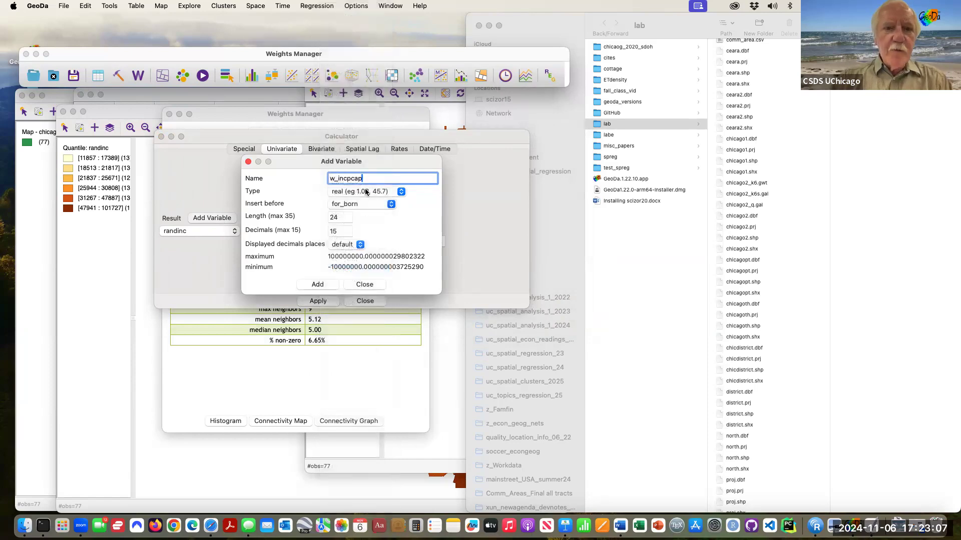
left_click(391, 205)
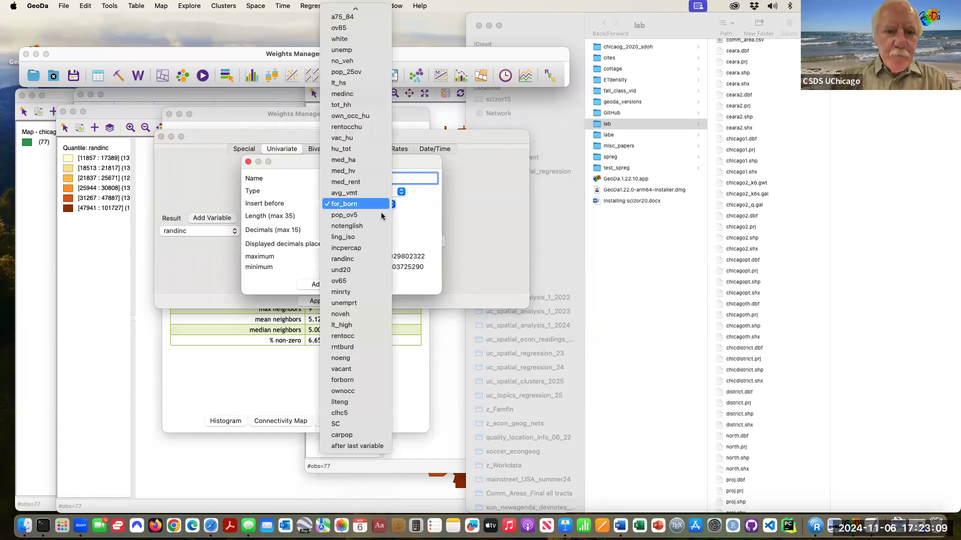
left_click(368, 259)
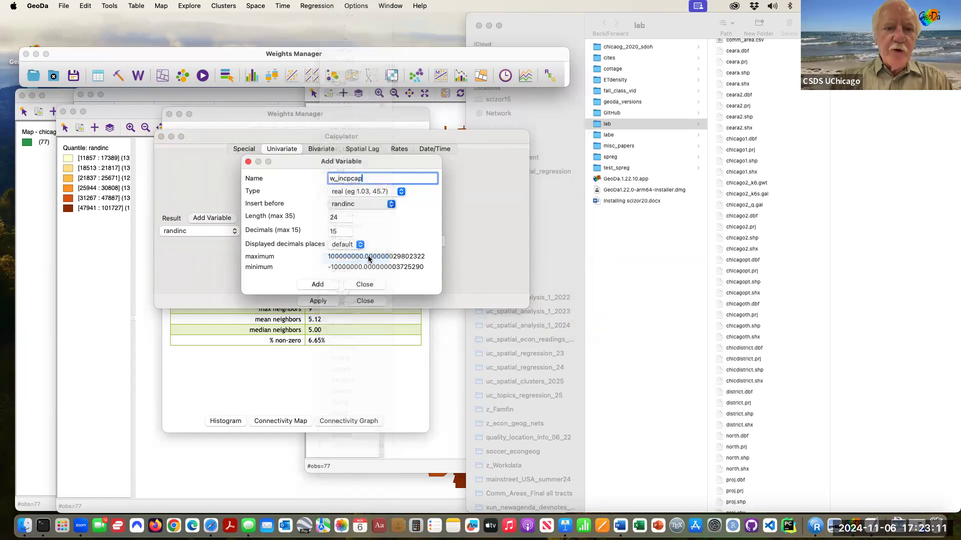
left_click(316, 285)
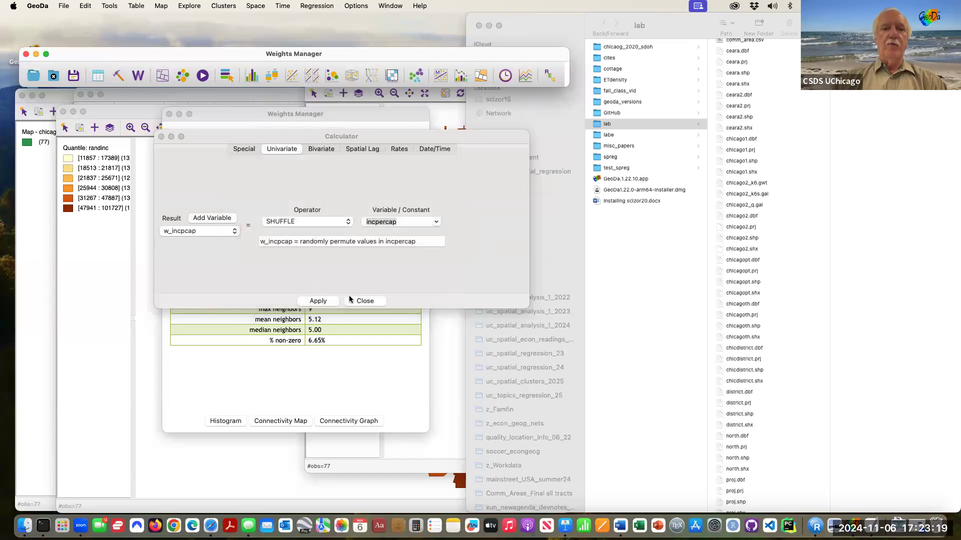
key("ctrl+Down")
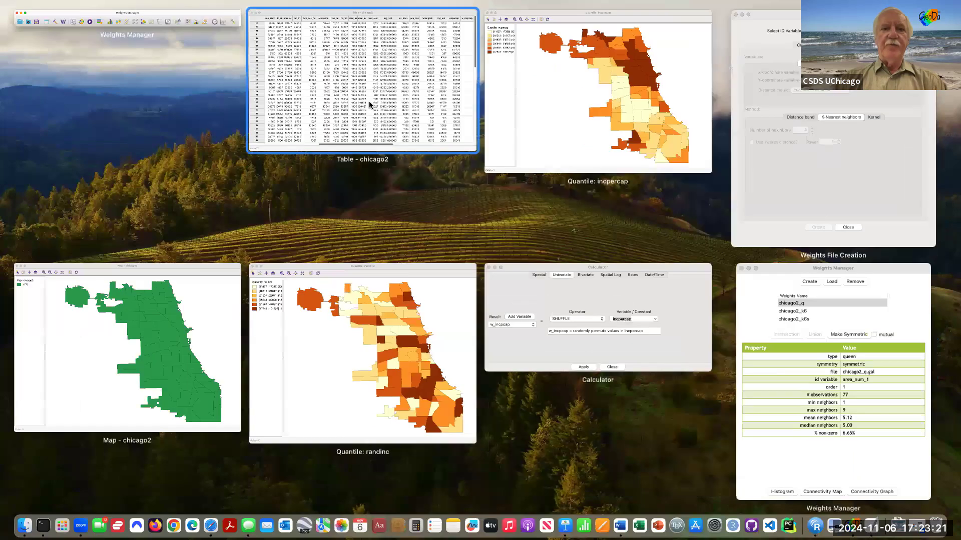
Step: Scroll the chicago2 table to show the empty w_incpcap column, then bring the Calculator back in front
left_click(395, 160)
scroll(401, 178, "right", 2)
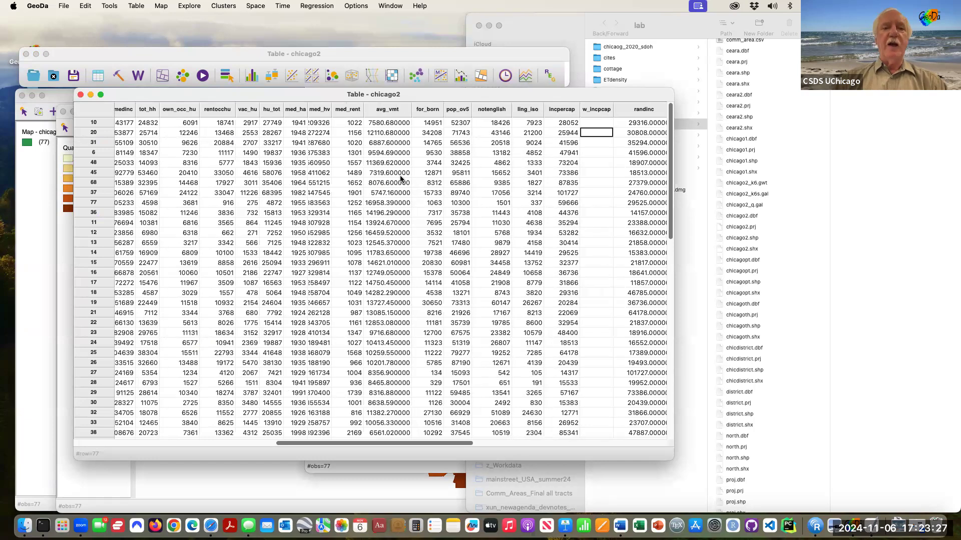
key("ctrl+Down")
left_click(579, 303)
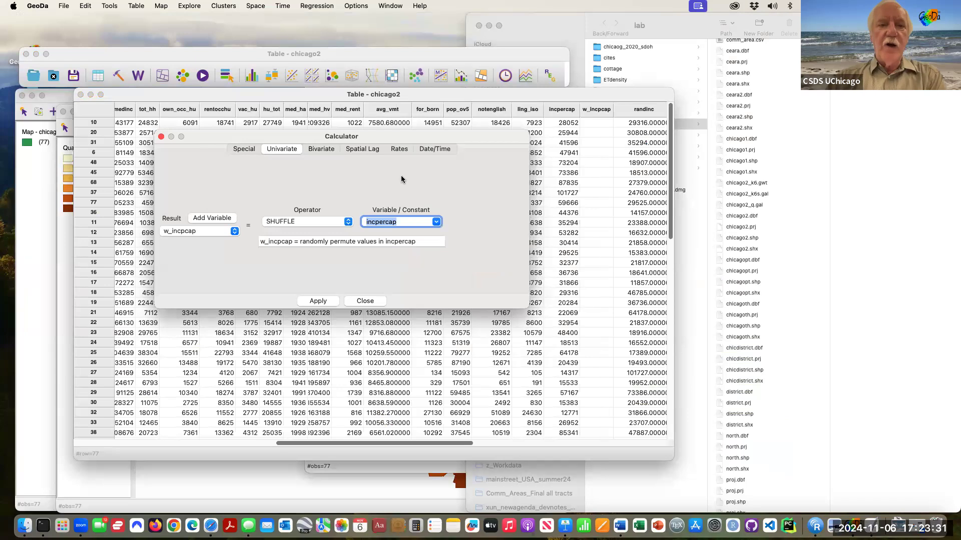
Step: Compute the spatial lag of incpercap with chicago2_q weights into w_incpcap
left_click(364, 149)
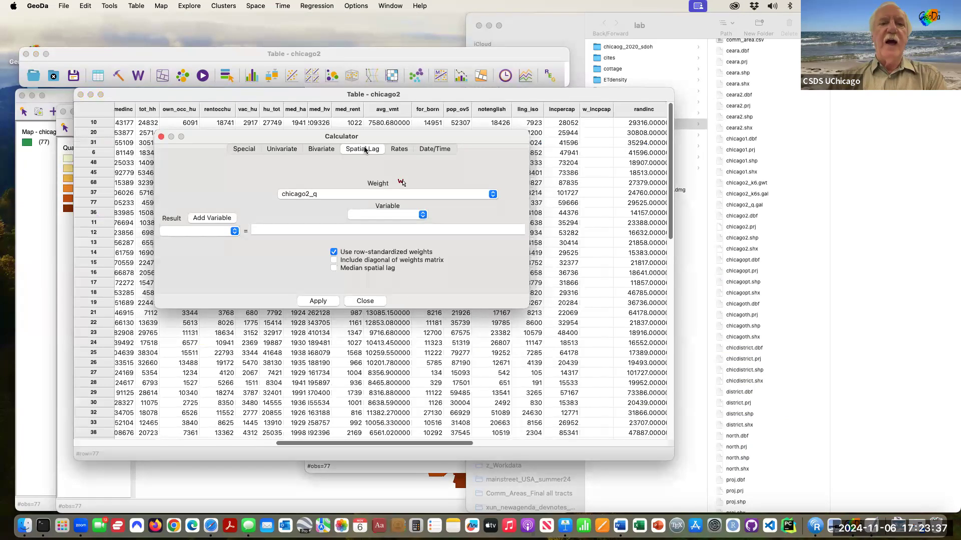
left_click(493, 195)
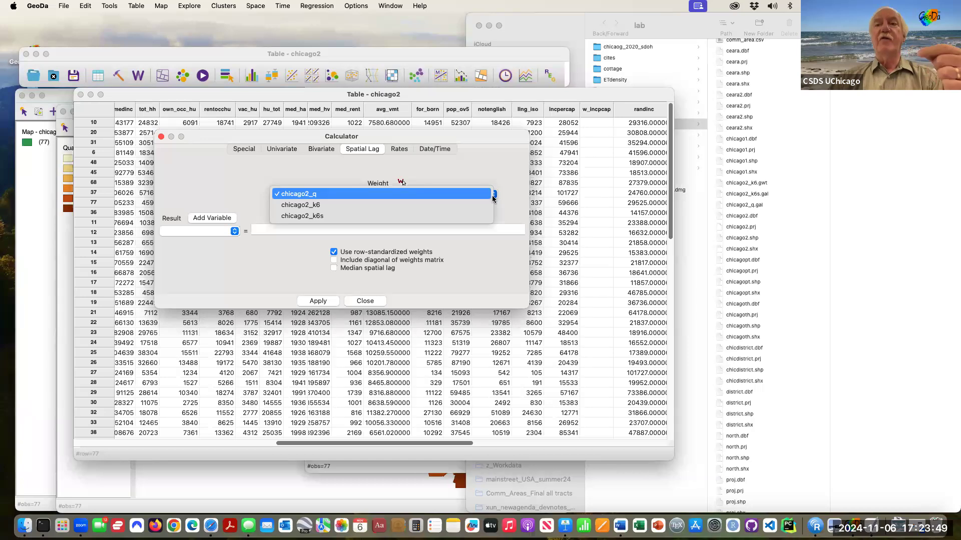
left_click(437, 192)
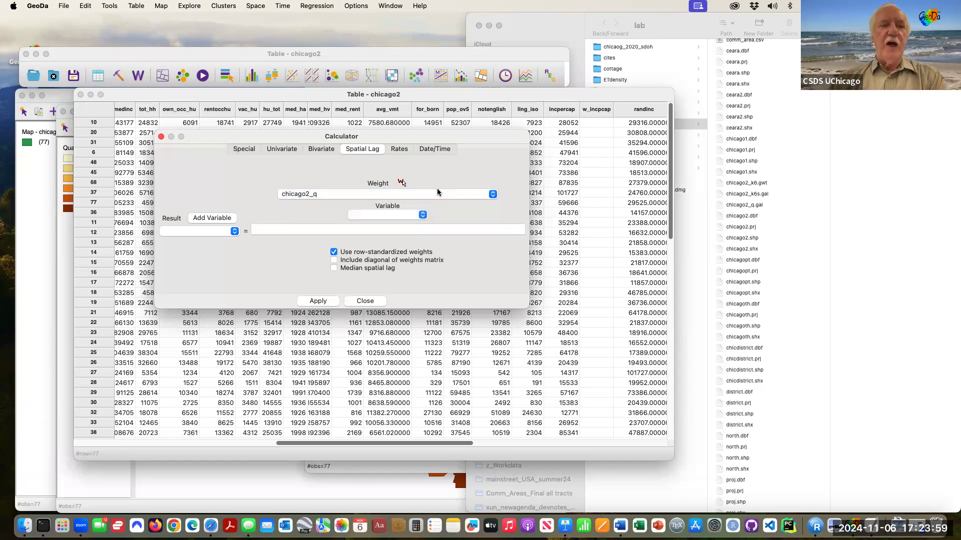
left_click(234, 232)
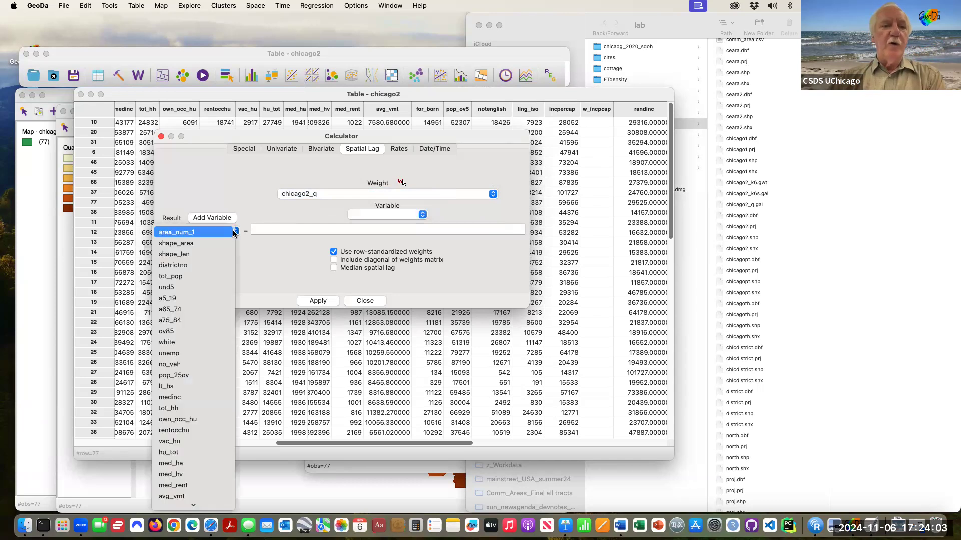
scroll(215, 290, "down", 3)
scroll(216, 294, "down", 10)
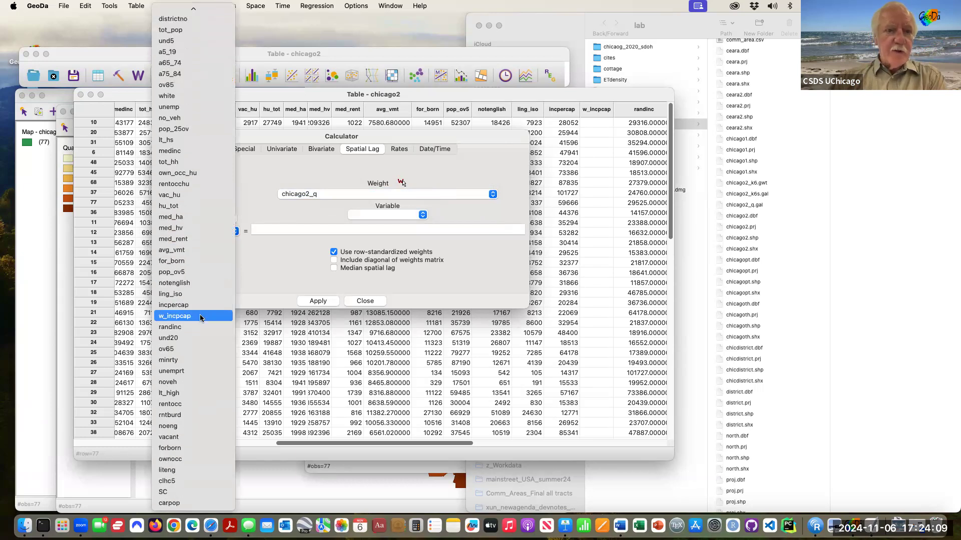
left_click(199, 315)
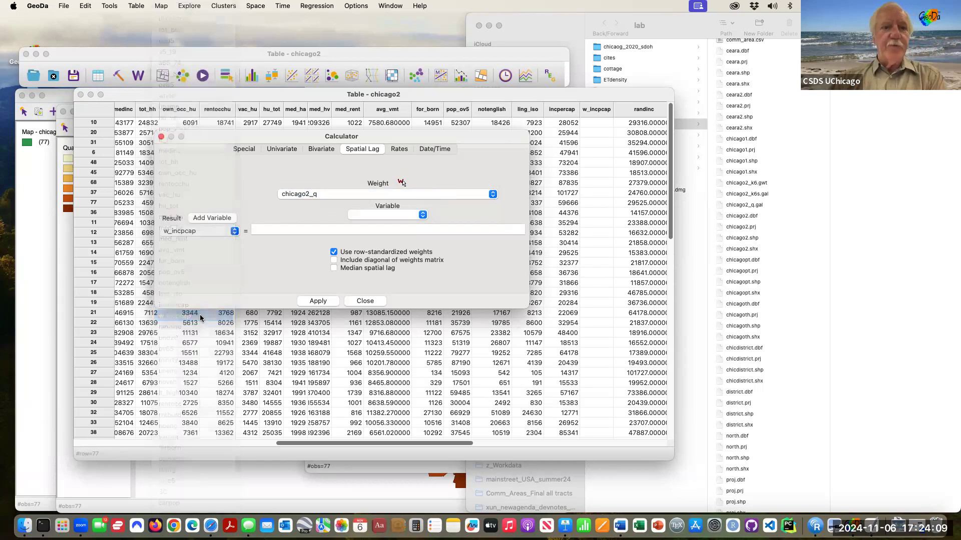
left_click(421, 215)
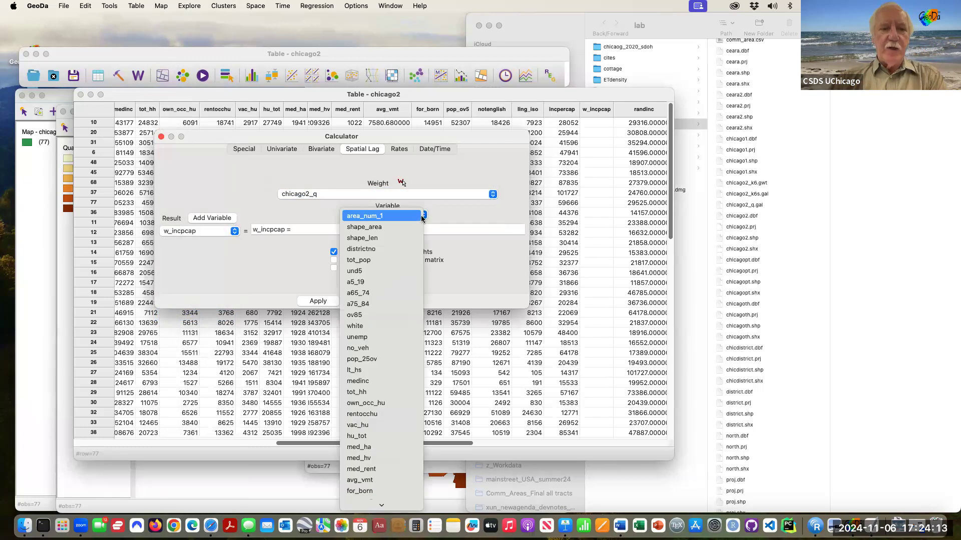
scroll(395, 372, "down", 3)
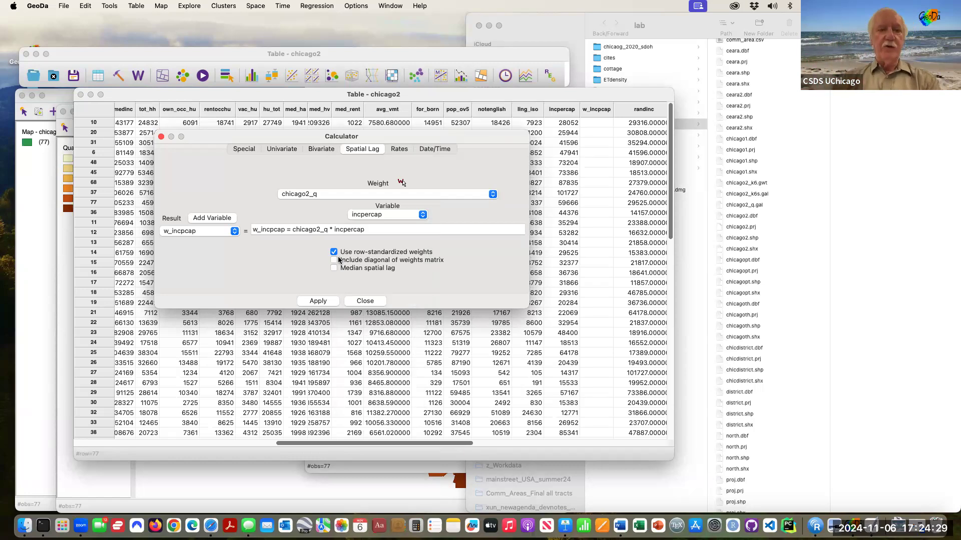
left_click(313, 304)
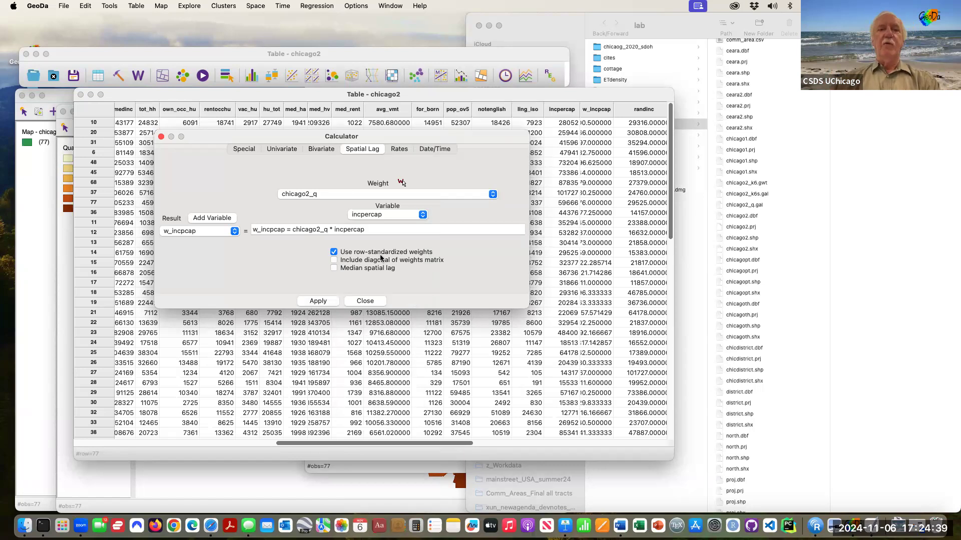
key("ctrl+Up")
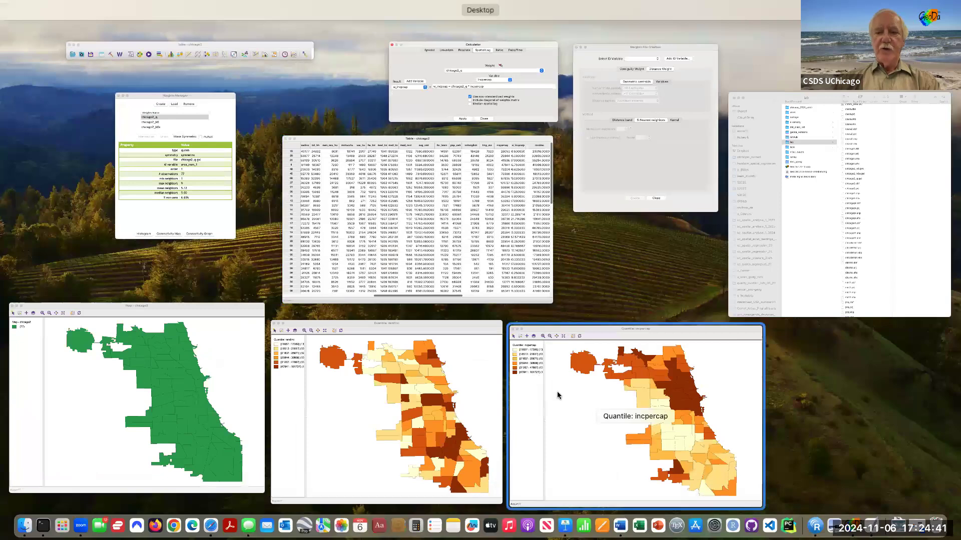
Step: Create a 6-class quantile map of w_incpcap and place it left of the incpercap map
left_click(558, 396)
left_click_drag(520, 78, 602, 83)
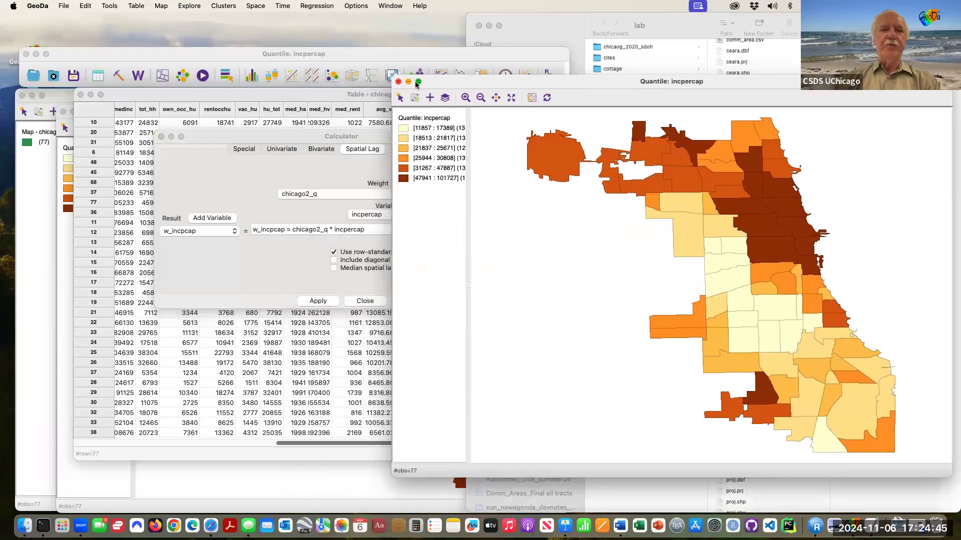
left_click(163, 77)
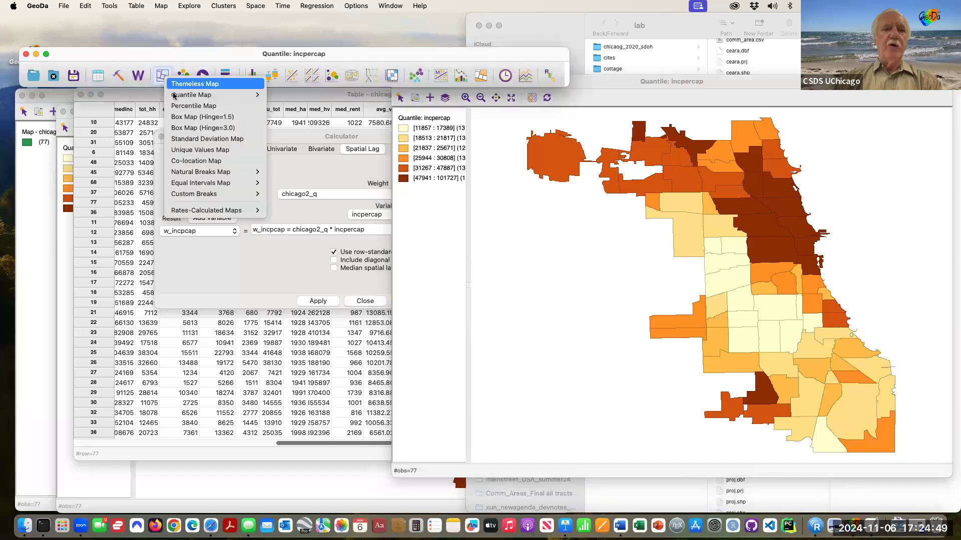
mouse_move(194, 93)
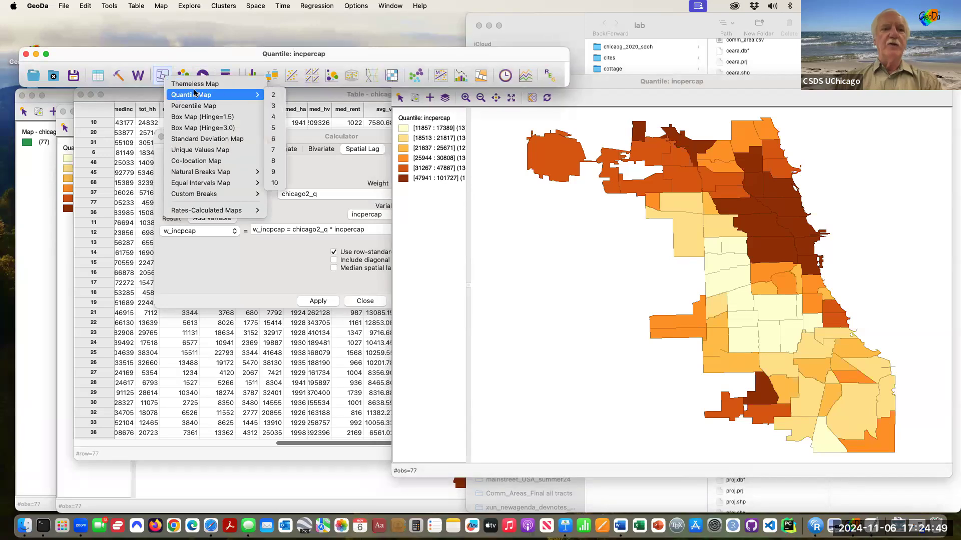
left_click(273, 139)
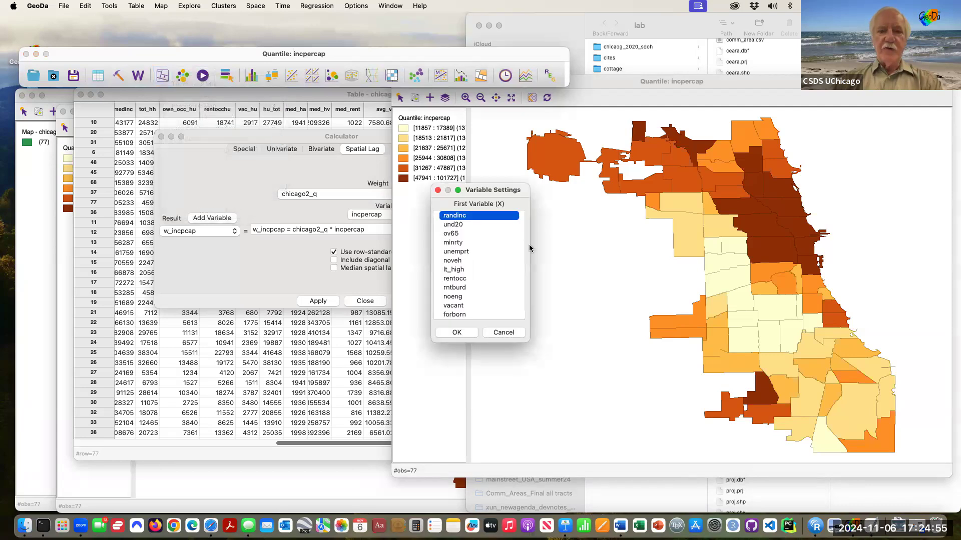
scroll(481, 269, "down", 5)
scroll(481, 268, "up", 5)
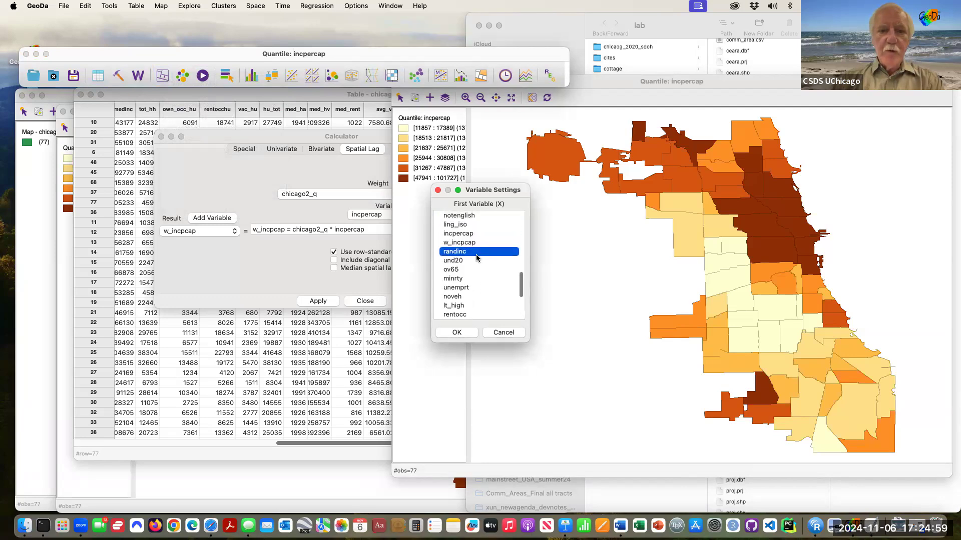
left_click(470, 242)
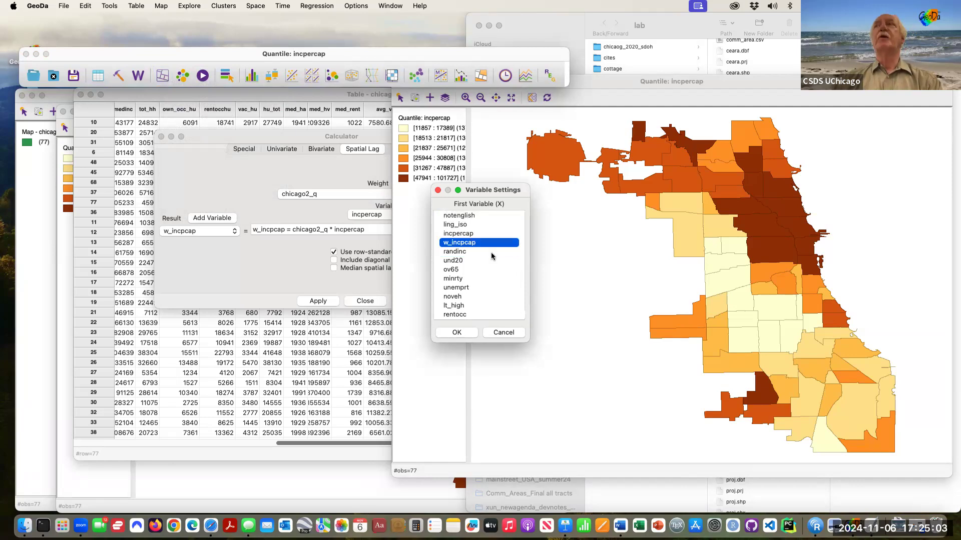
left_click(457, 332)
left_click_drag(379, 92, 242, 104)
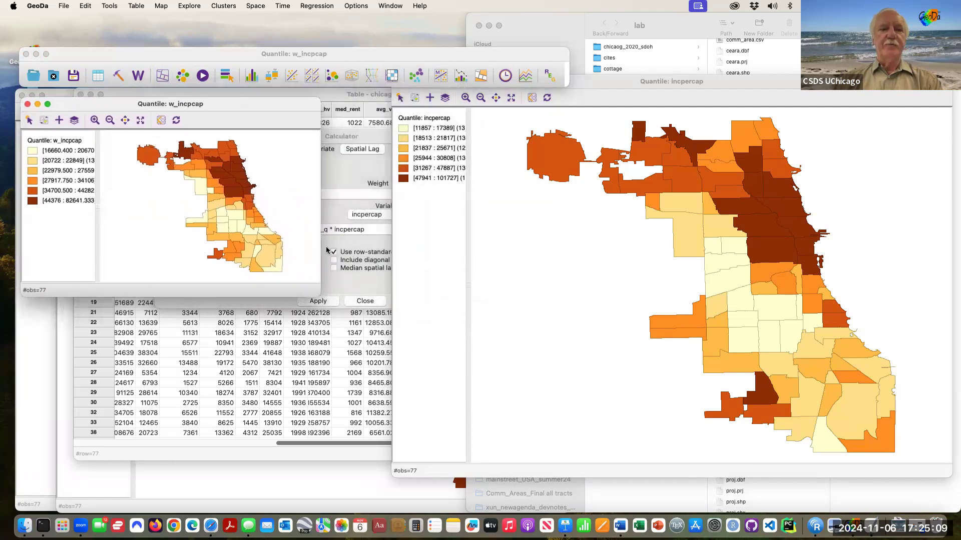
Step: Enlarge the w_incpcap quantile map window to compare it with the incpercap map
left_click_drag(320, 297, 495, 476)
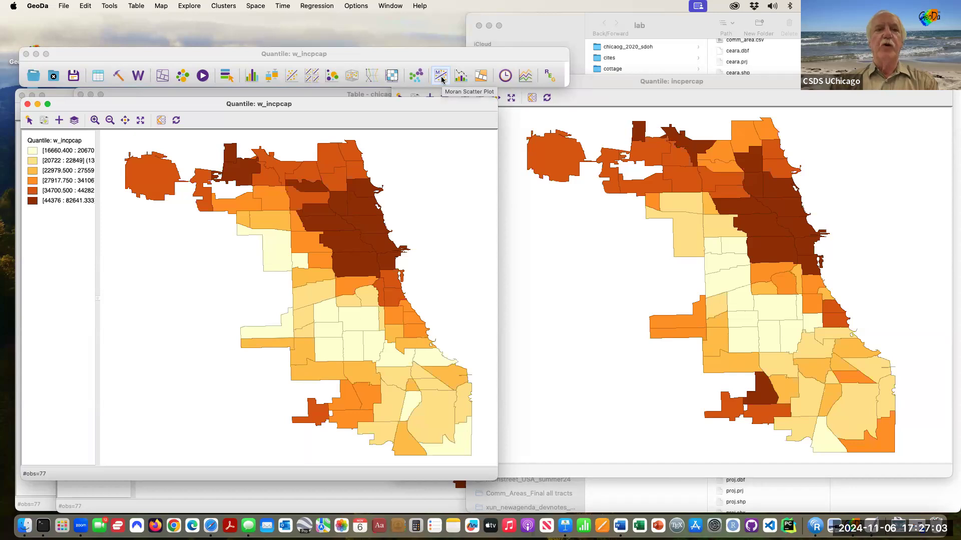
left_click(257, 6)
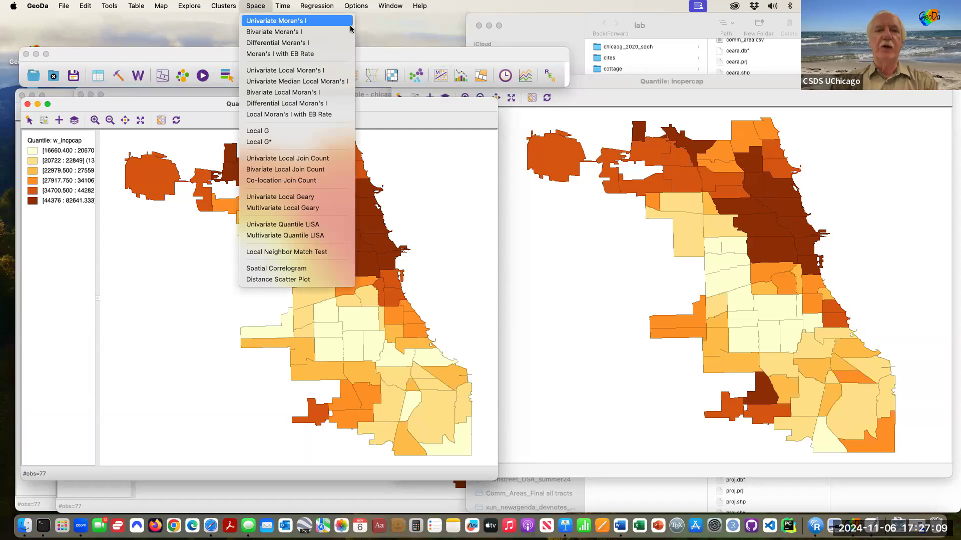
Step: Create a univariate Moran's I scatter plot of incpercap using chicago2_q weights
left_click(441, 77)
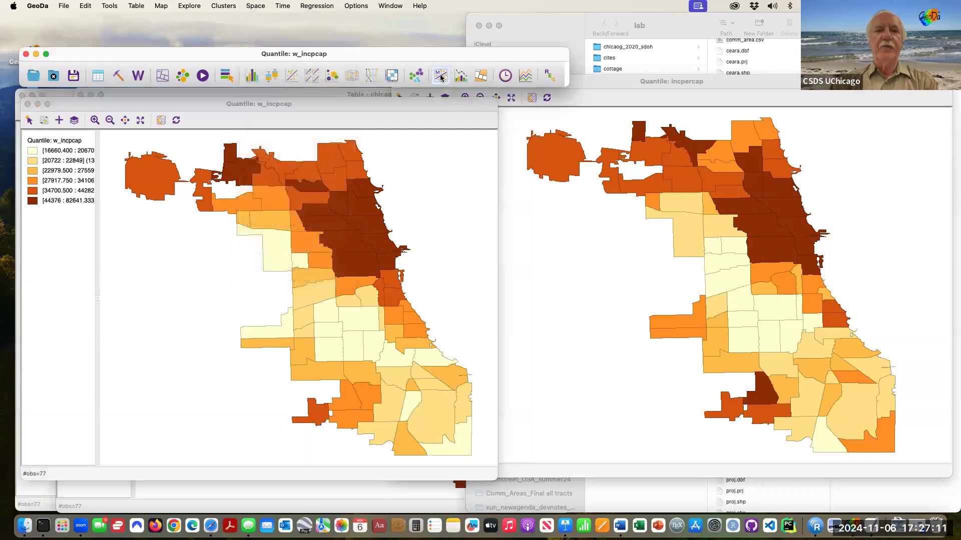
left_click(441, 77)
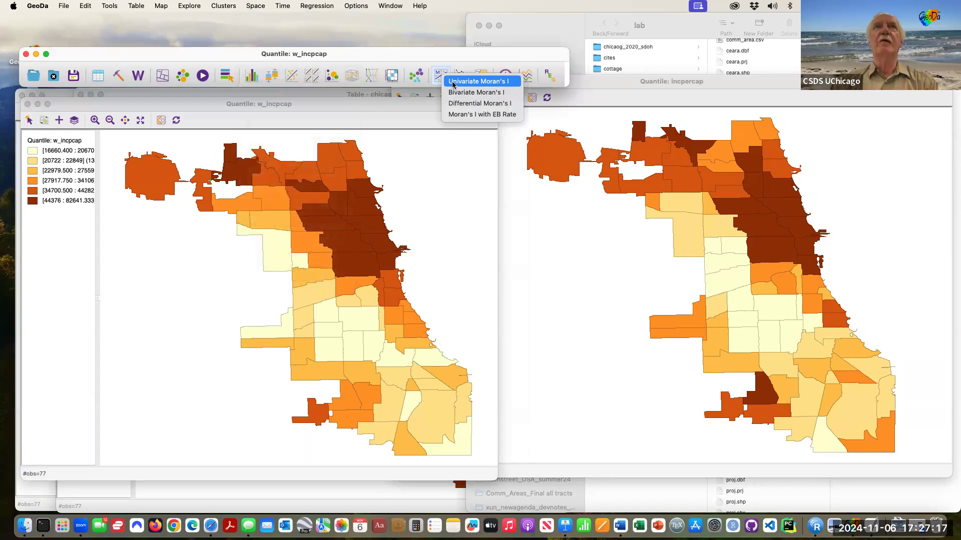
left_click(453, 82)
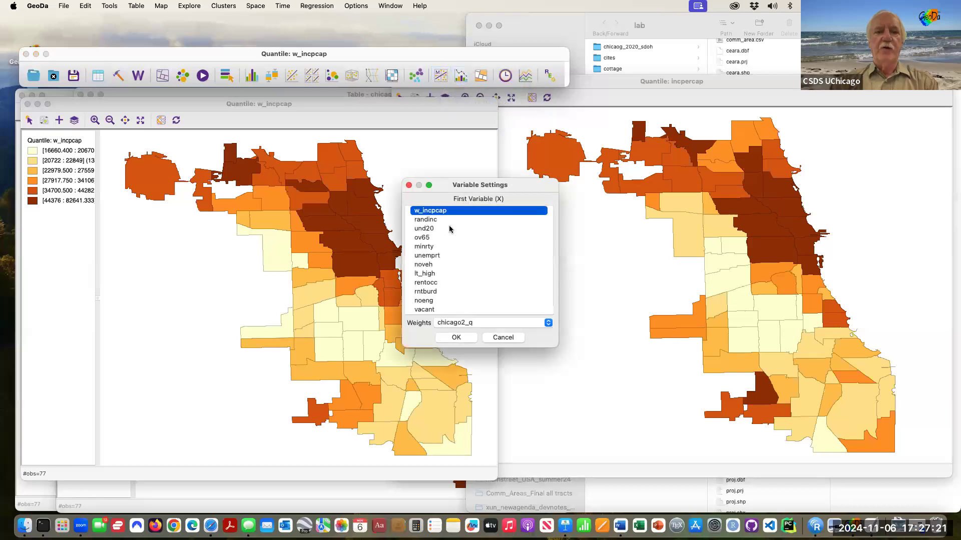
scroll(449, 229, "up", 1)
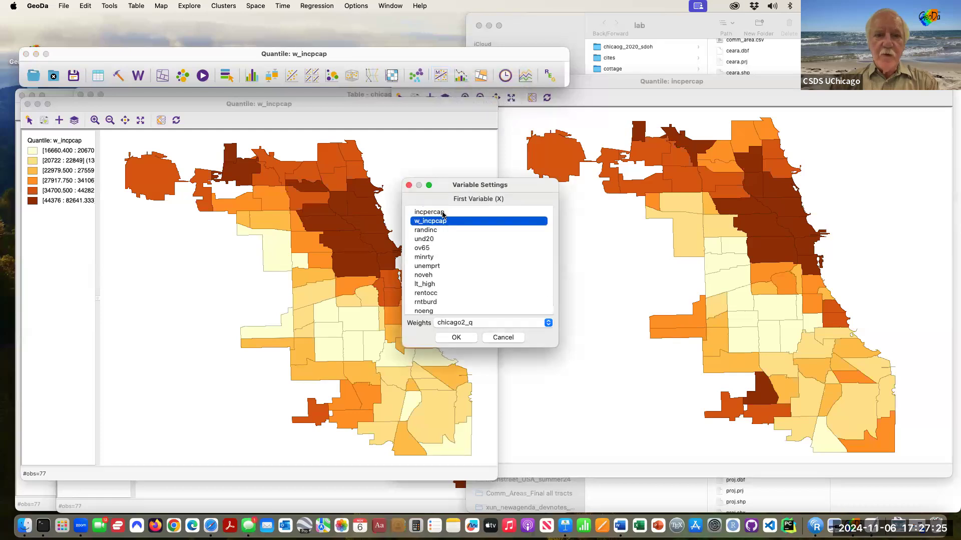
left_click(443, 213)
scroll(463, 239, "up", 2)
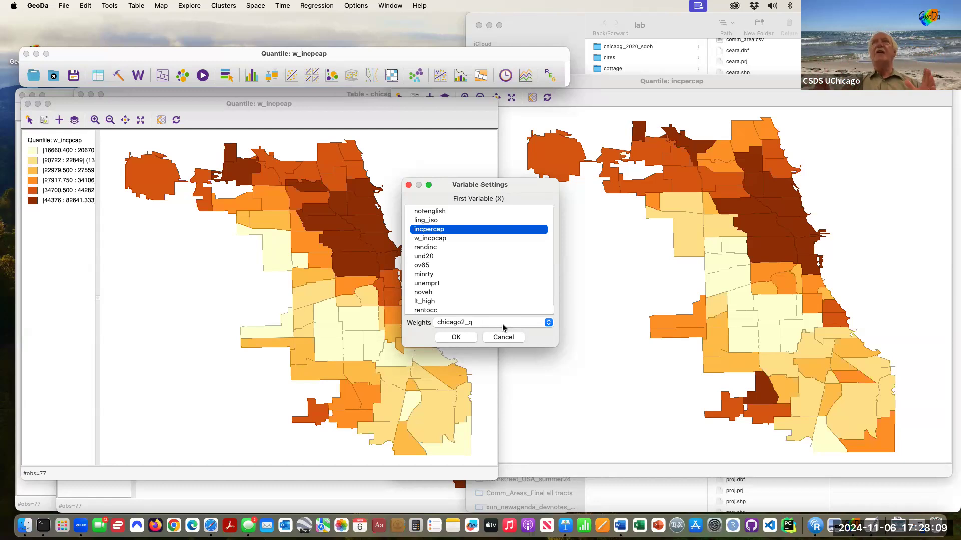
left_click(470, 338)
Step: Enlarge the incpercap Moran scatter plot window showing Moran's I of 0.601
left_click_drag(465, 265, 692, 475)
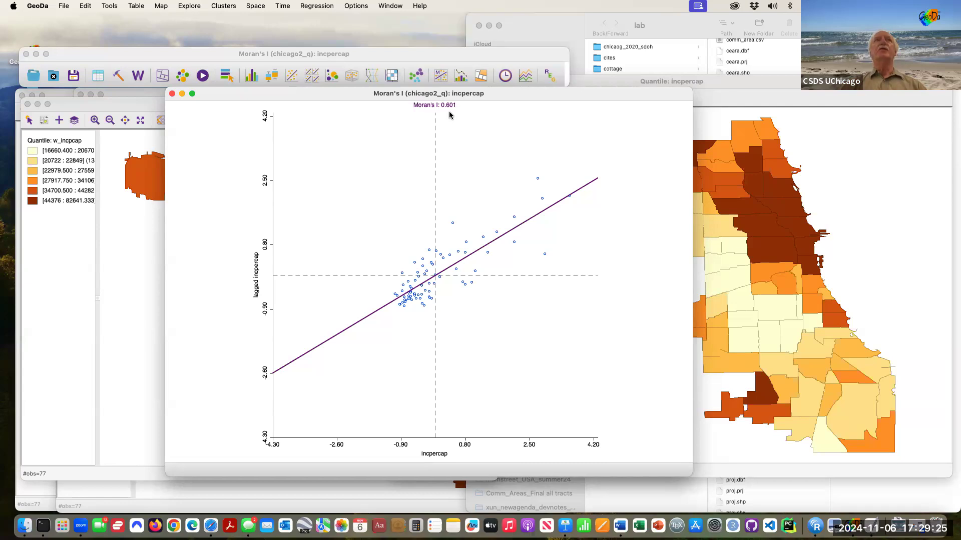
Step: Run a 999-permutation randomization test on the incpercap Moran's I
right_click(334, 124)
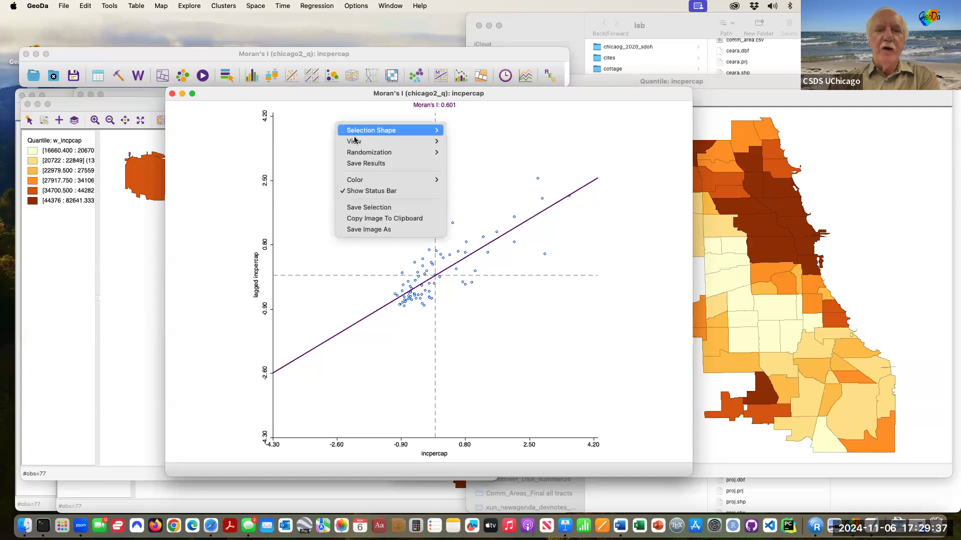
mouse_move(359, 156)
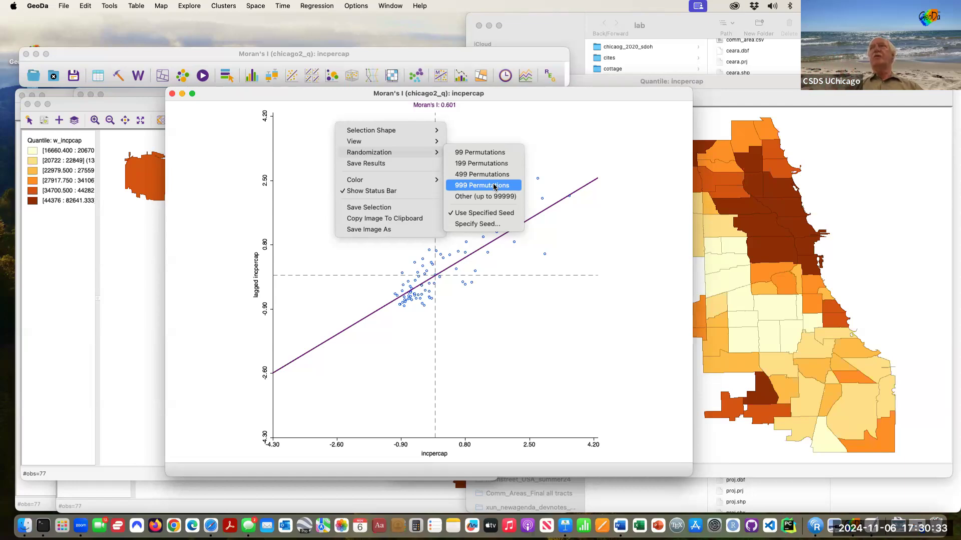
left_click(494, 186)
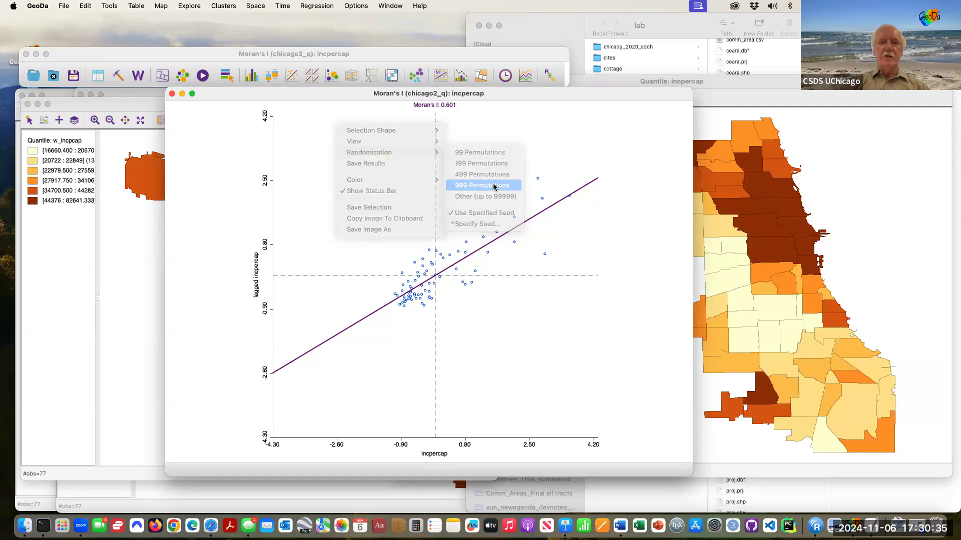
Step: Move and enlarge the permutation histogram showing pseudo p-value 0.001 and z-value 8.8223
left_click_drag(484, 196, 450, 119)
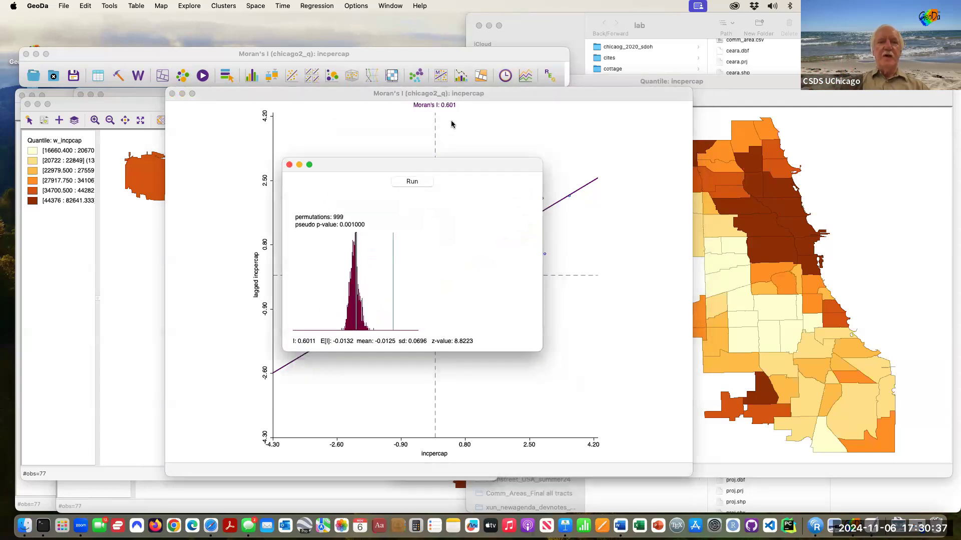
left_click_drag(605, 369, 719, 459)
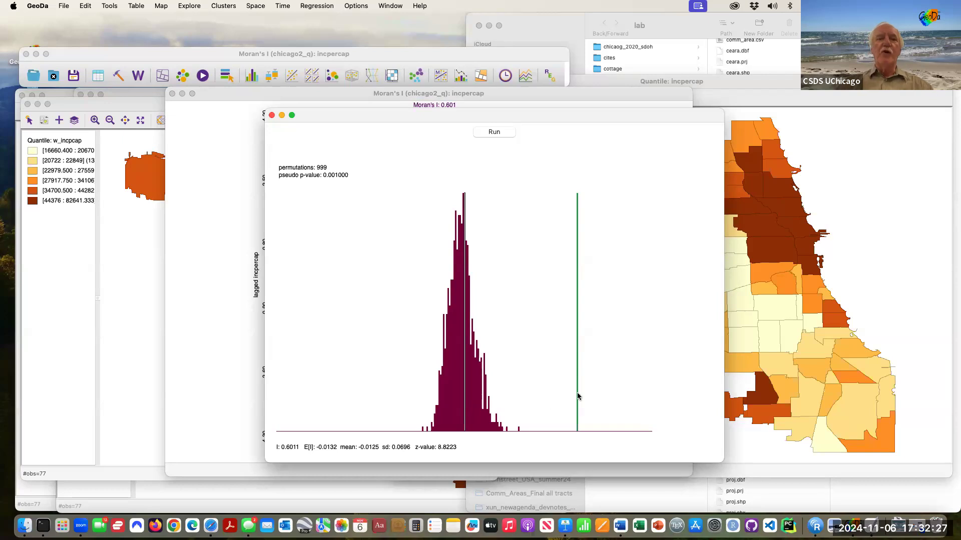
left_click(306, 99)
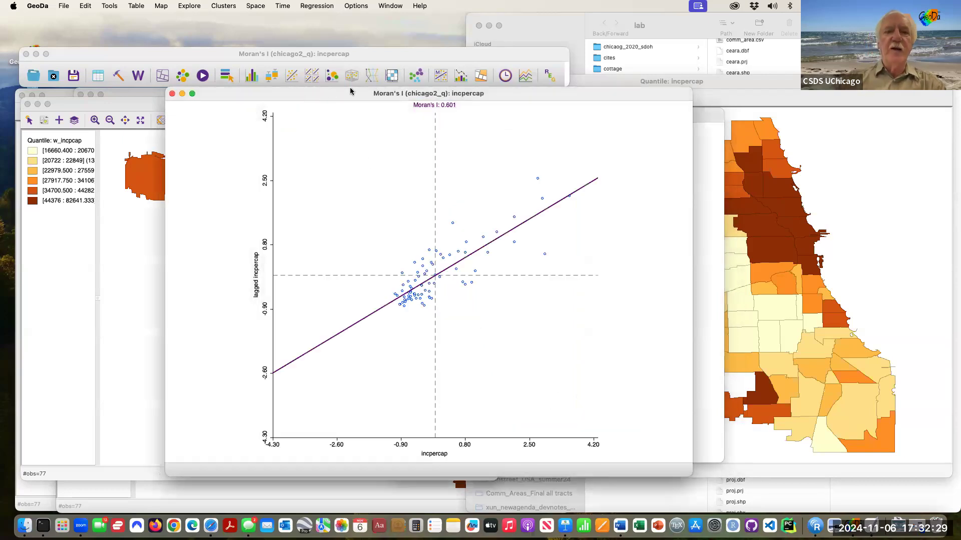
Step: Create a Univariate Moran's I scatter plot of randinc (Moran's I 0.052) and enlarge its window
left_click(442, 76)
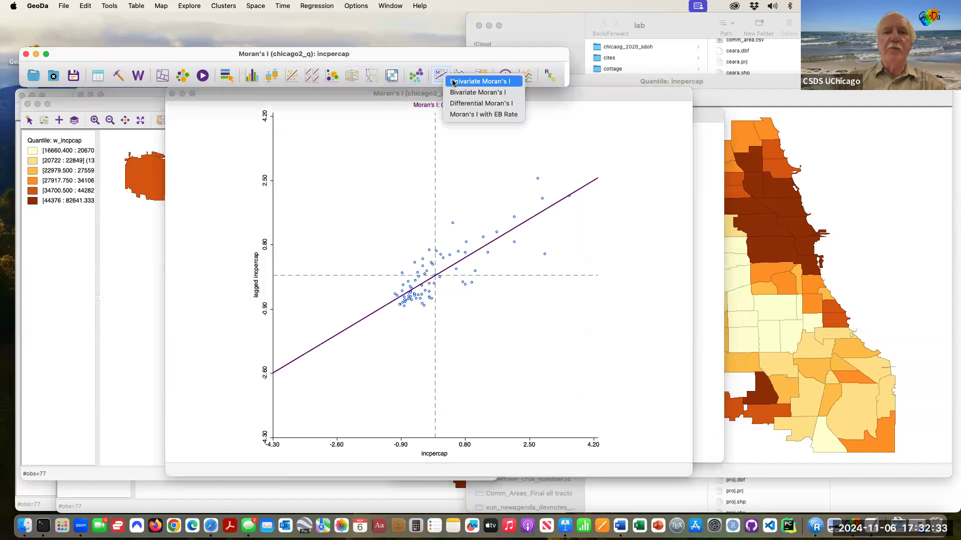
left_click(454, 82)
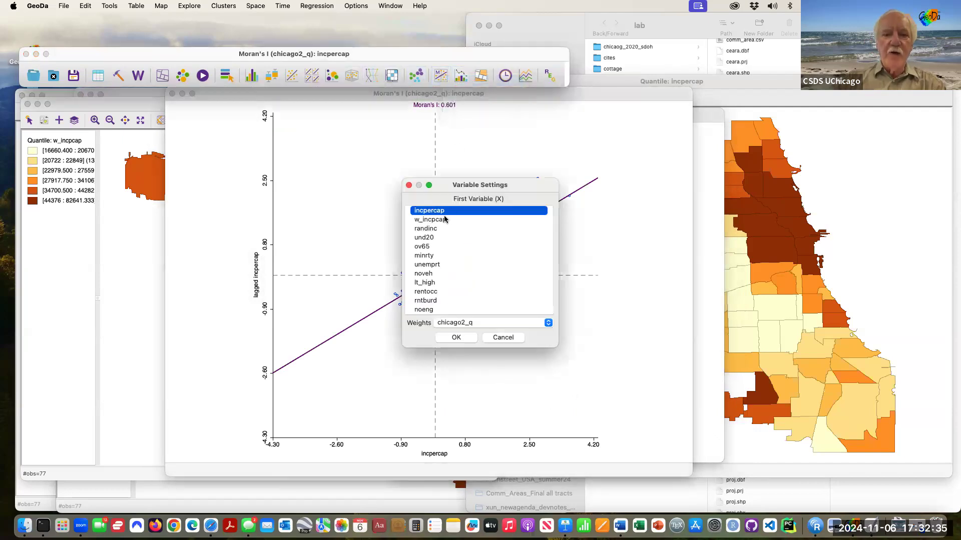
left_click(437, 229)
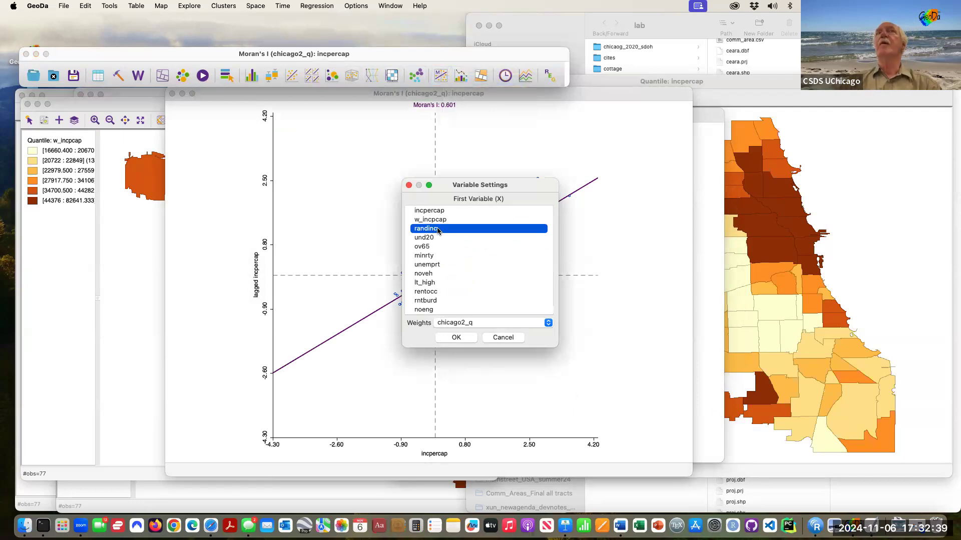
left_click(456, 338)
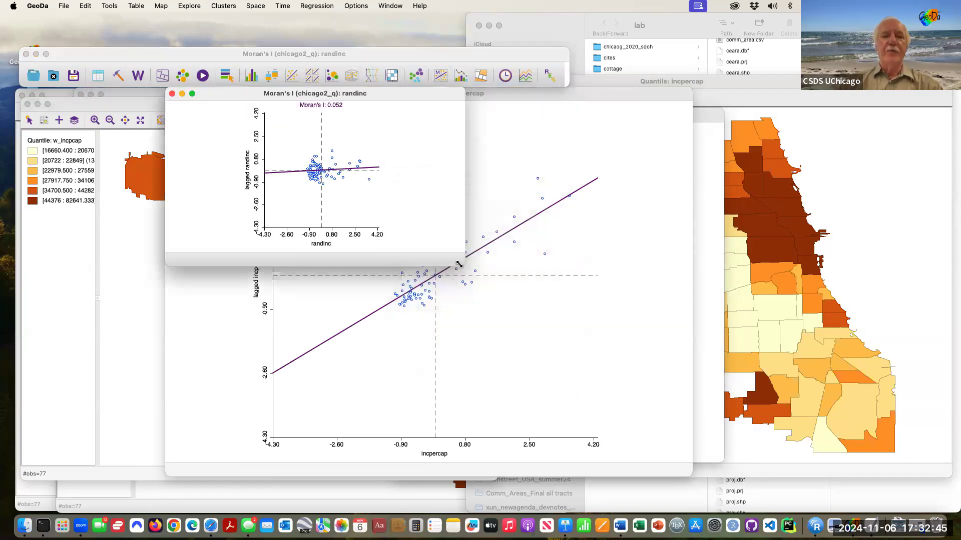
left_click_drag(588, 443, 635, 487)
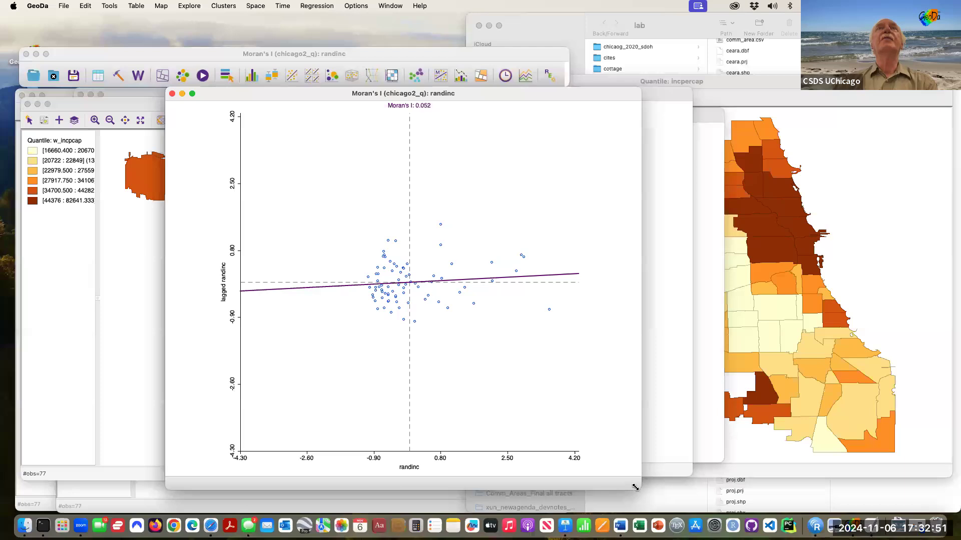
Step: Run a 999-permutation test on randinc's Moran's I, then enlarge and raise the histogram (pseudo p 0.166)
right_click(341, 136)
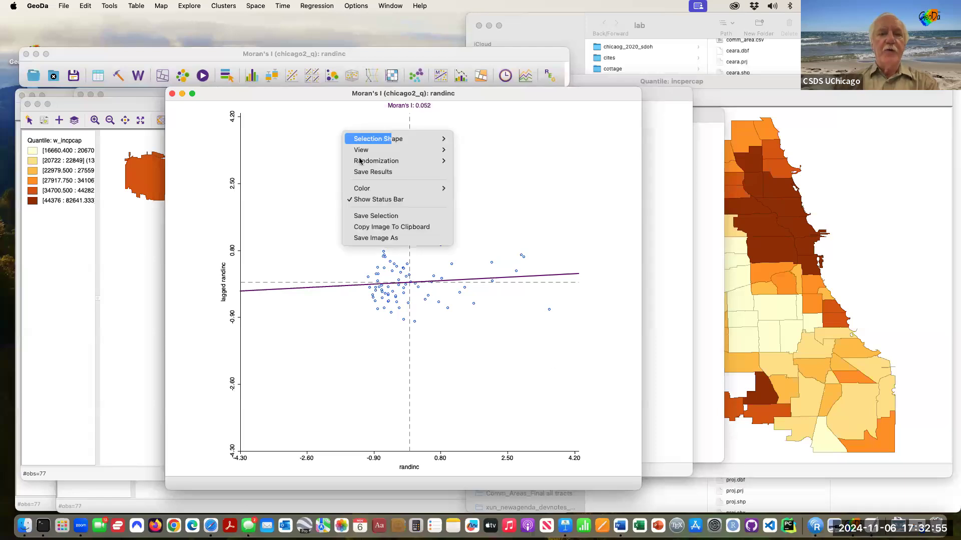
mouse_move(360, 162)
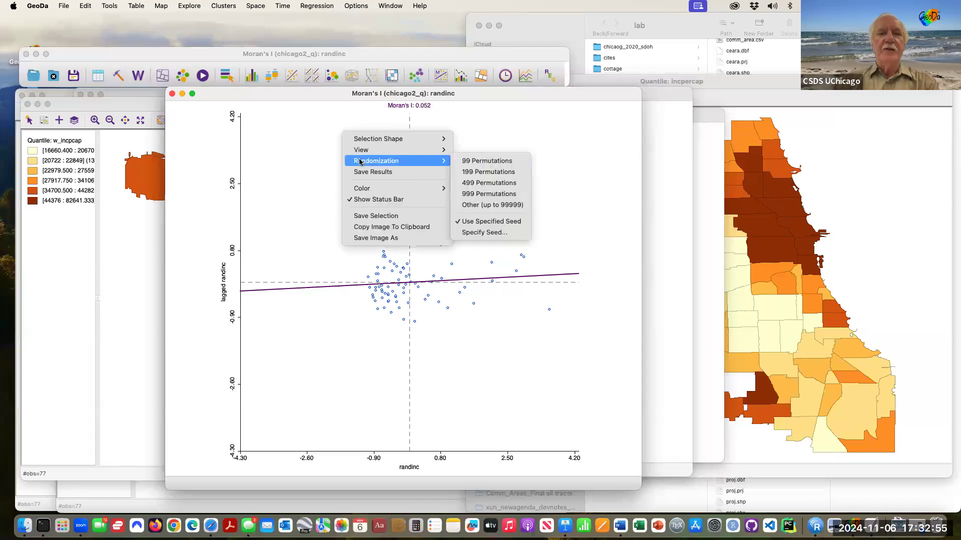
left_click(494, 195)
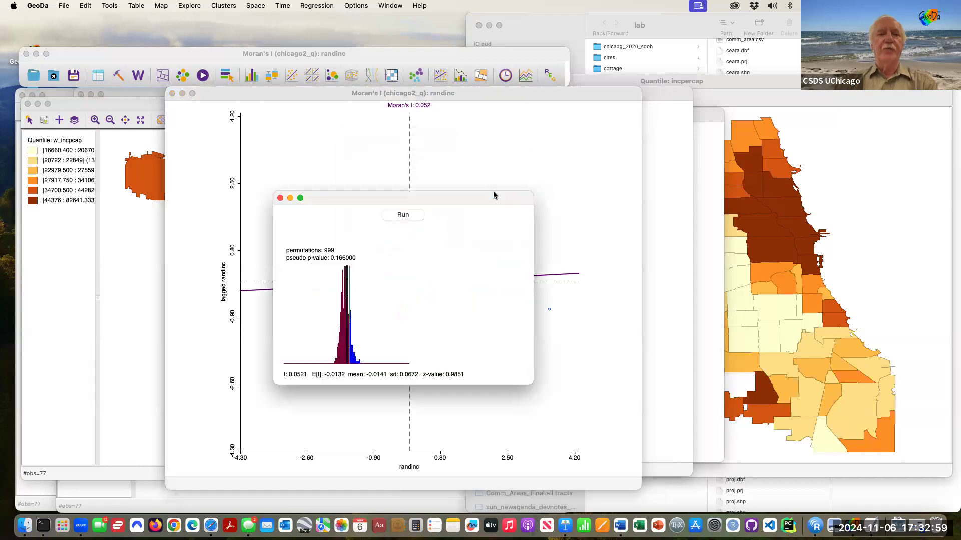
left_click_drag(532, 382, 690, 483)
left_click_drag(554, 199, 550, 123)
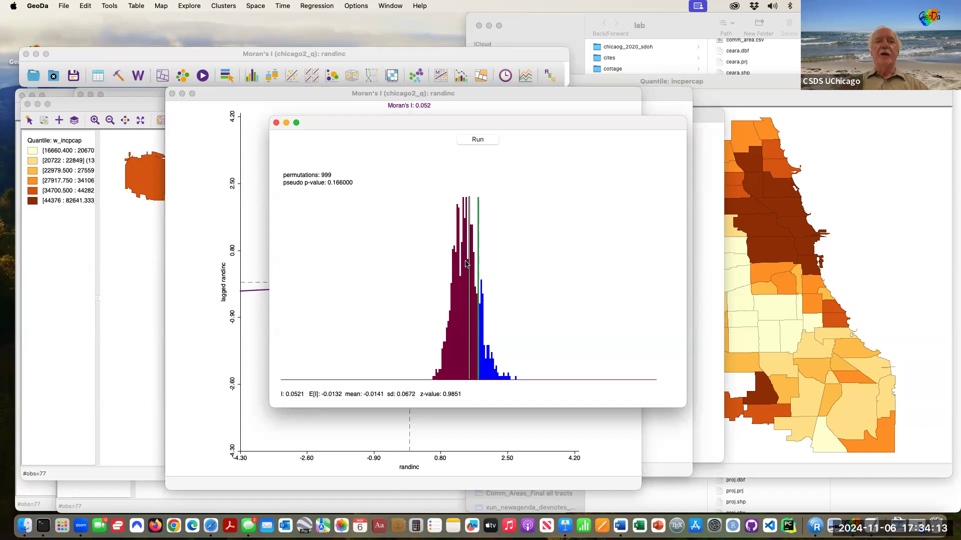
Step: Bring the incpercap permutation histogram (pseudo p 0.001, z 8.8223) forward and move it aside
key("ctrl+Up")
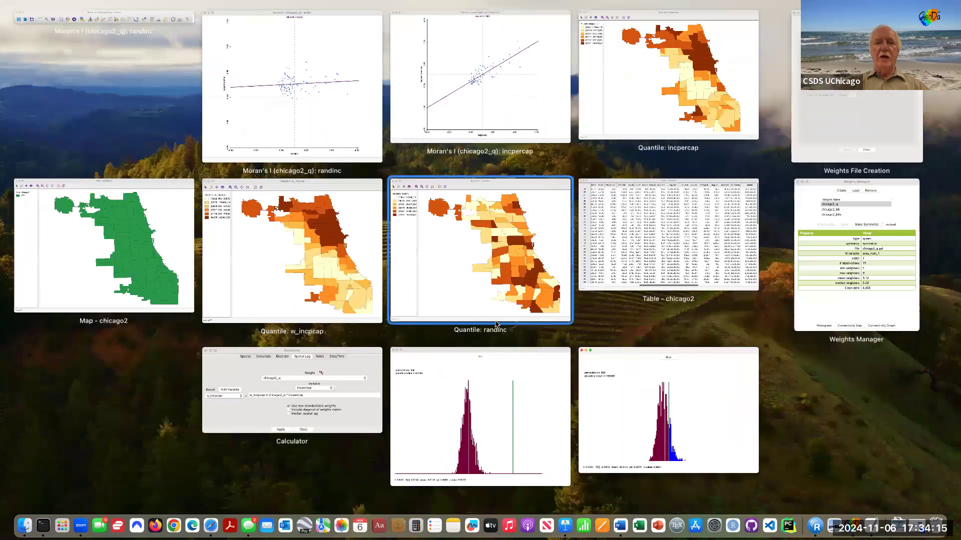
left_click(496, 371)
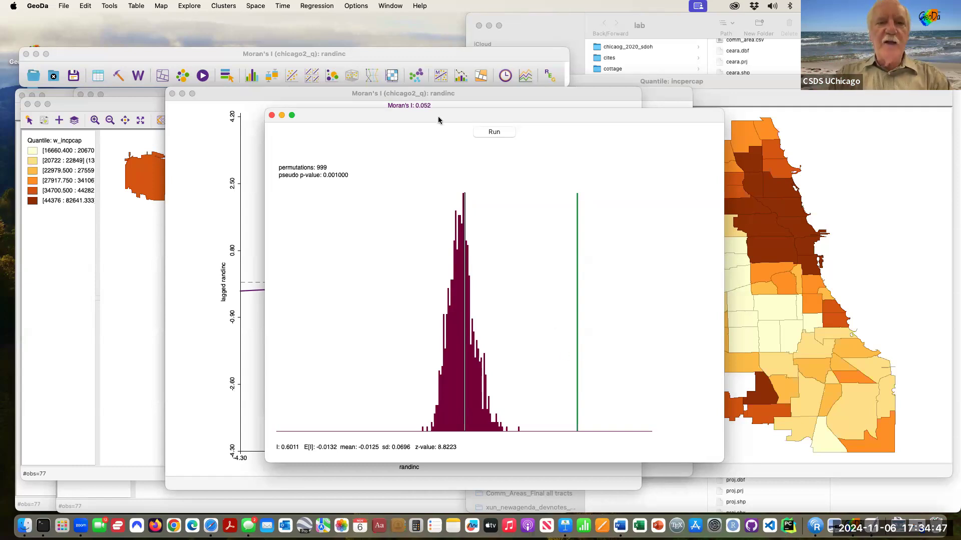
left_click_drag(437, 116, 381, 193)
Step: Return the randinc Moran scatter plot to the front and shift it left
left_click(467, 94)
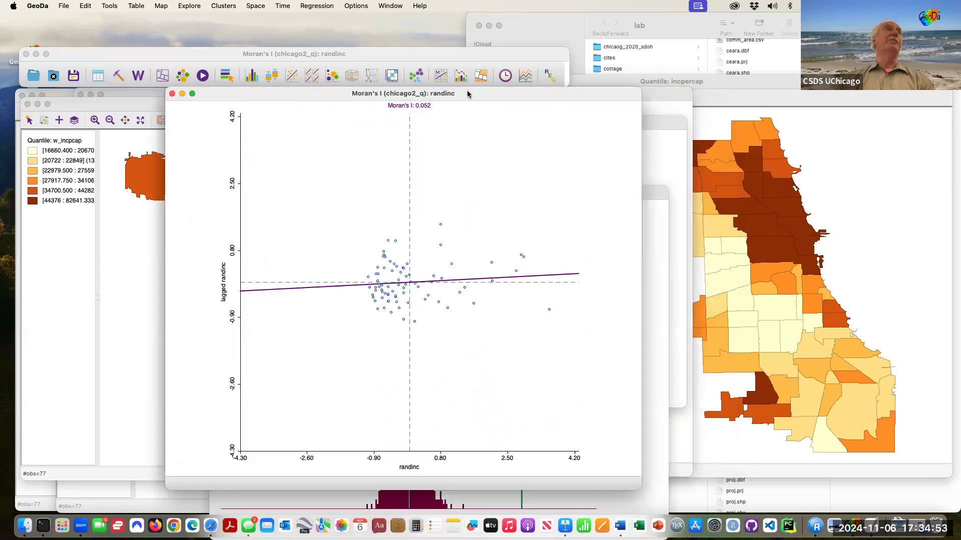
left_click_drag(484, 93, 344, 89)
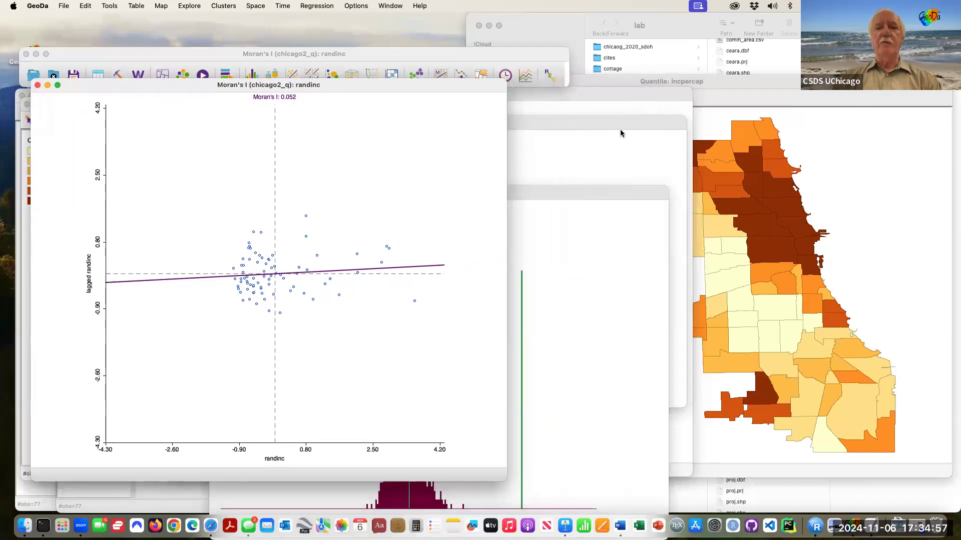
key("ctrl+Up")
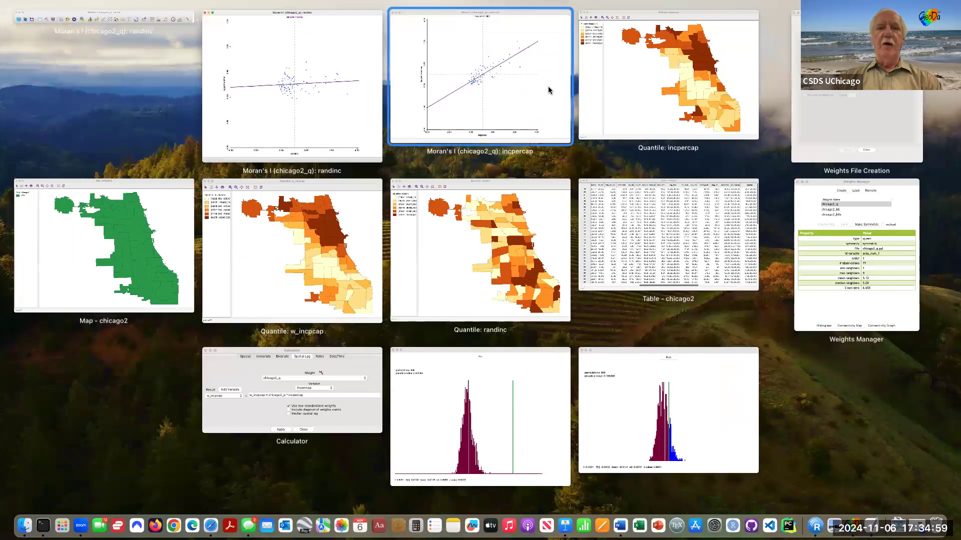
Step: Place the incpercap Moran scatter plot beside its quantile map and box-select the top-right outlier point
left_click(548, 87)
left_click_drag(500, 92, 391, 79)
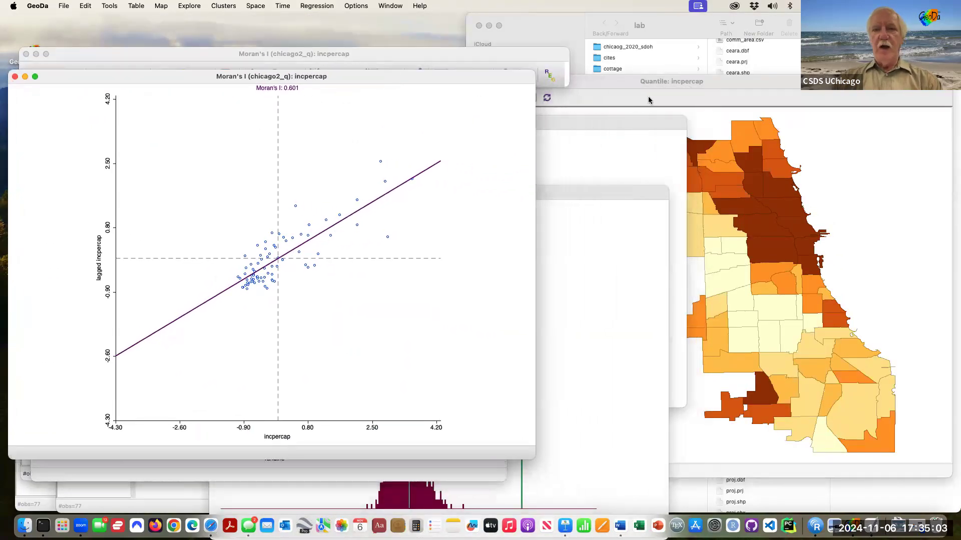
left_click(651, 98)
left_click_drag(644, 85, 705, 82)
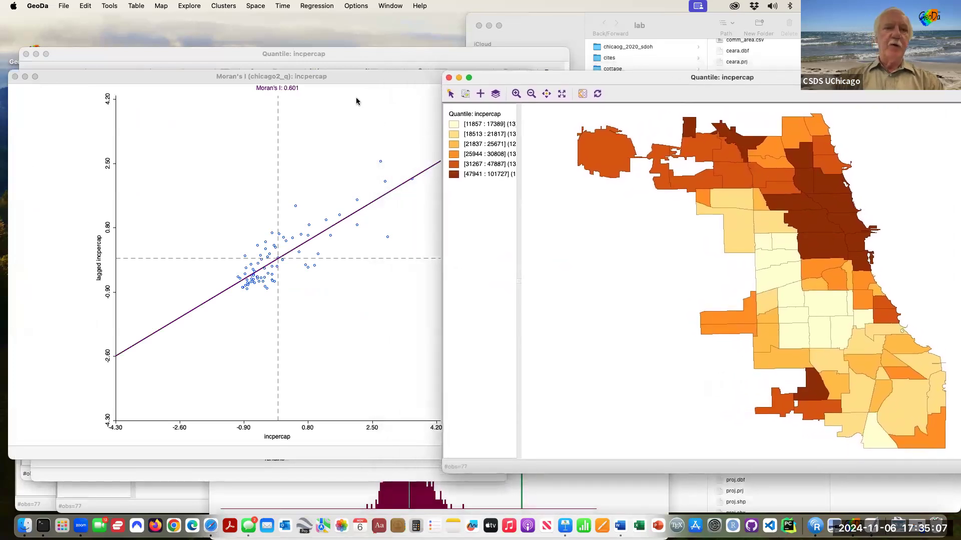
left_click(358, 82)
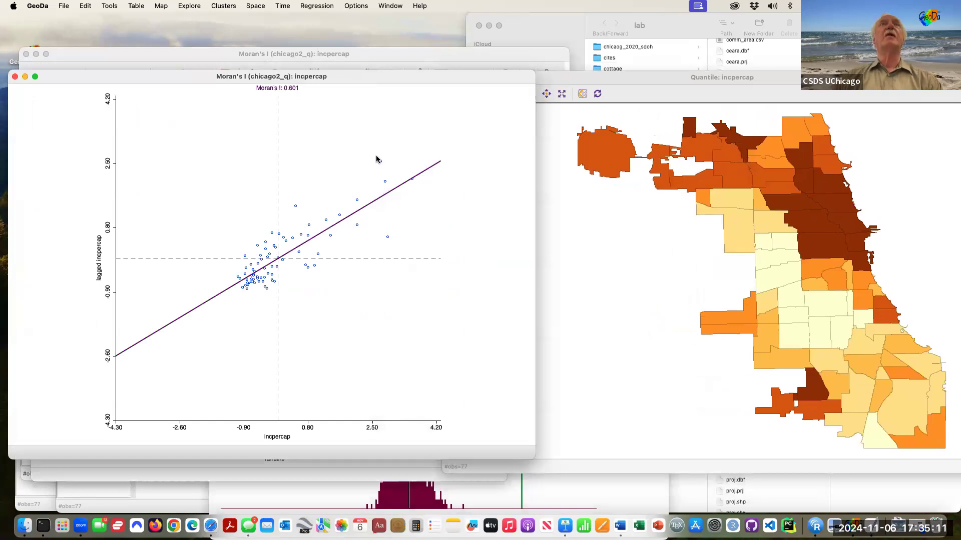
left_click_drag(377, 157, 386, 167)
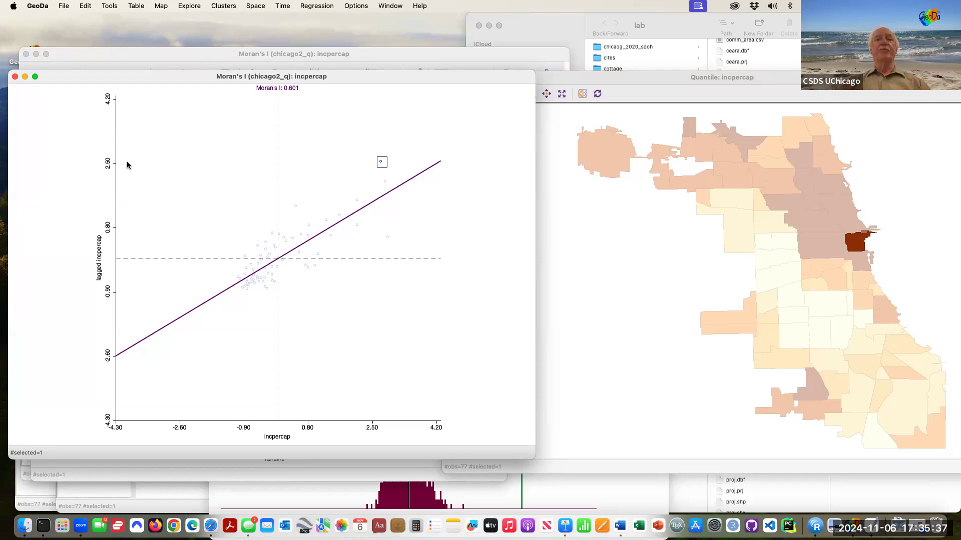
Step: Box-select the 11 upper-right high-high points and check their highlighted areas on the w_incpcap map
left_click(297, 153)
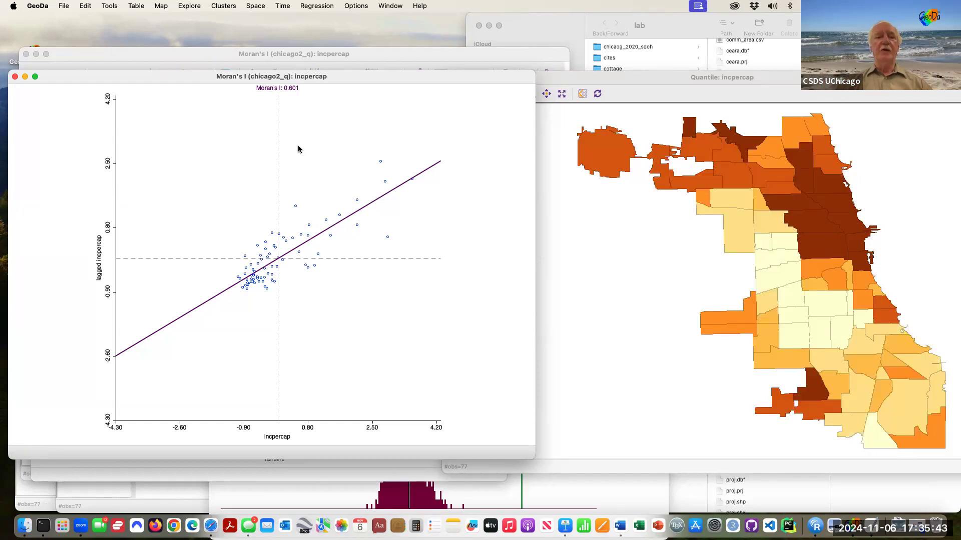
left_click_drag(309, 162, 407, 247)
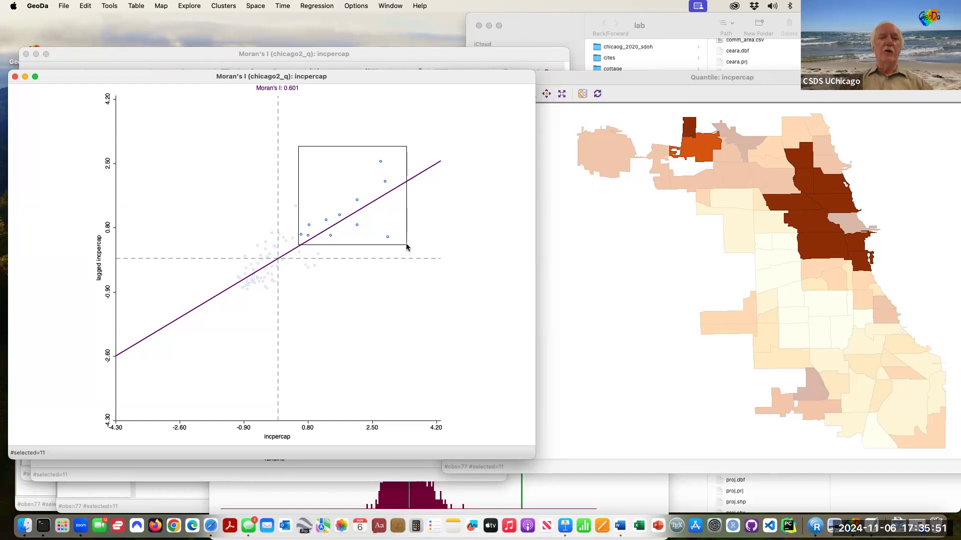
key("ctrl+Up")
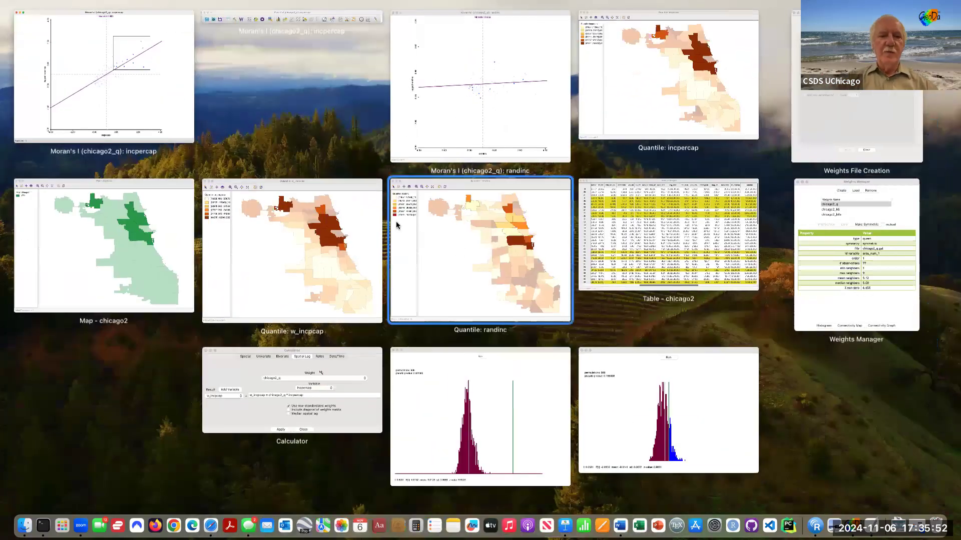
left_click(353, 186)
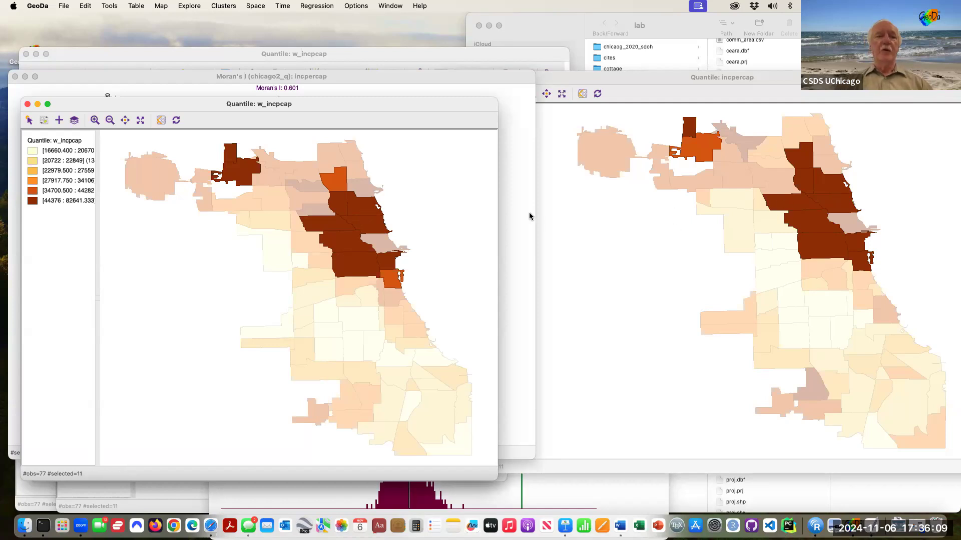
left_click_drag(388, 76, 425, 73)
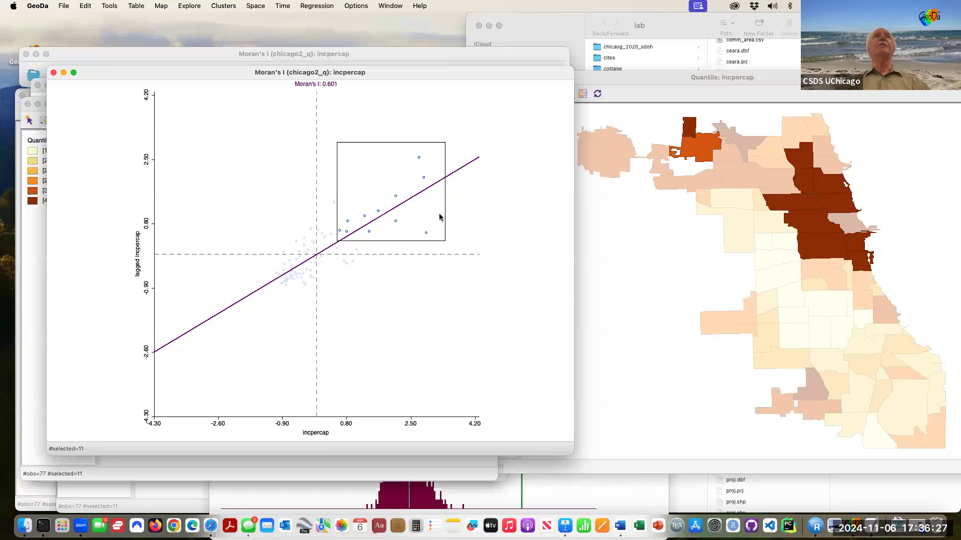
Step: Box-select the 33 lower-left low-low points and inspect their areas on the quantile and w_incpcap maps
left_click(270, 266)
left_click_drag(270, 266, 306, 297)
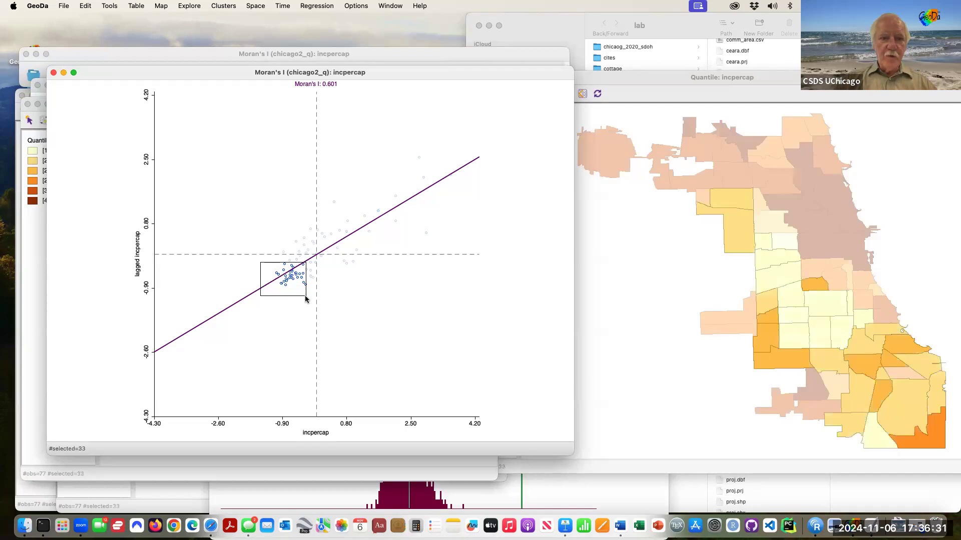
left_click(632, 76)
key("ctrl+Up")
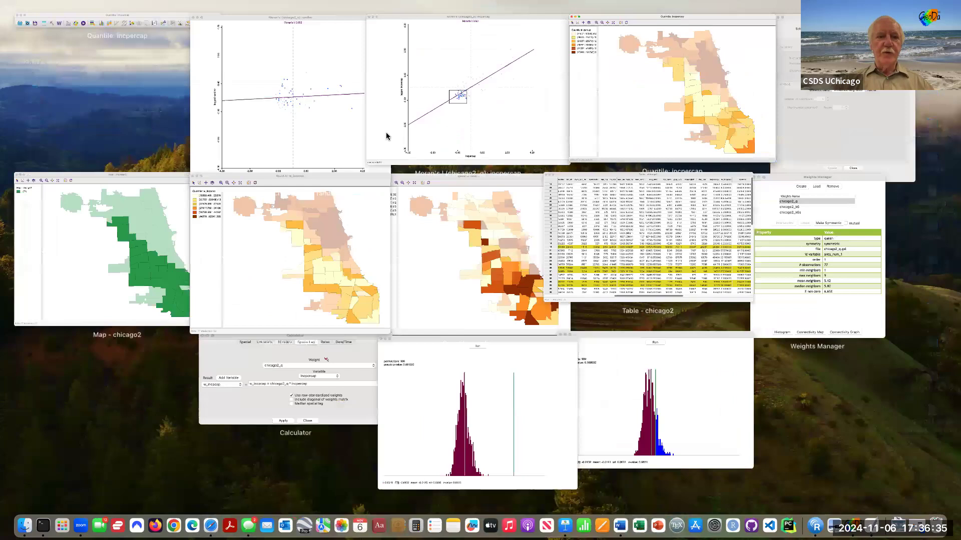
left_click(346, 184)
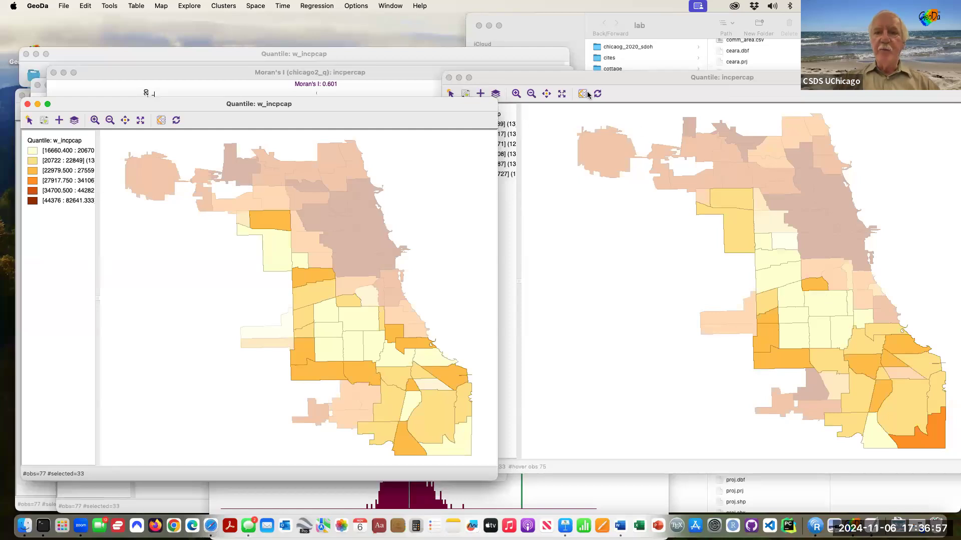
left_click(397, 75)
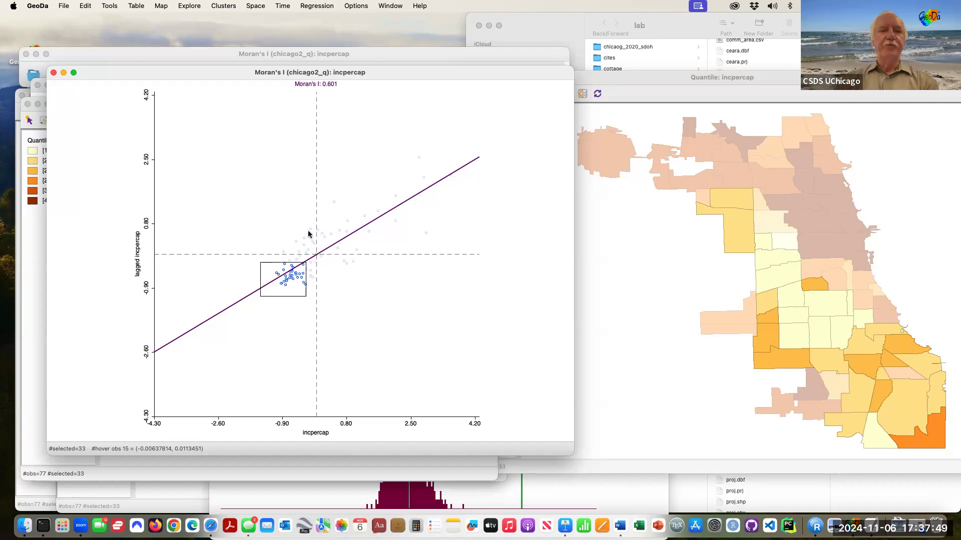
Step: Select three points below the mean line and view them on the w_incpcap map
left_click(355, 296)
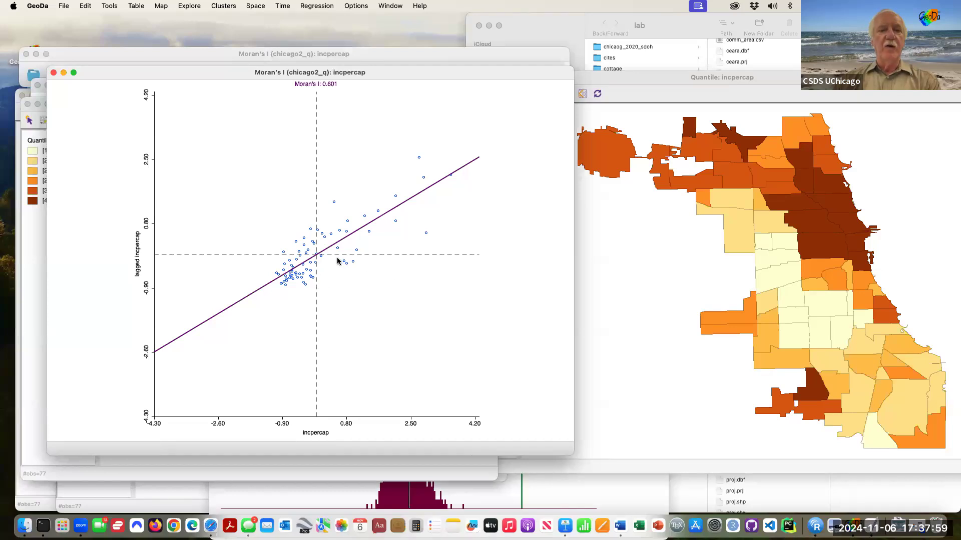
left_click_drag(338, 260, 363, 270)
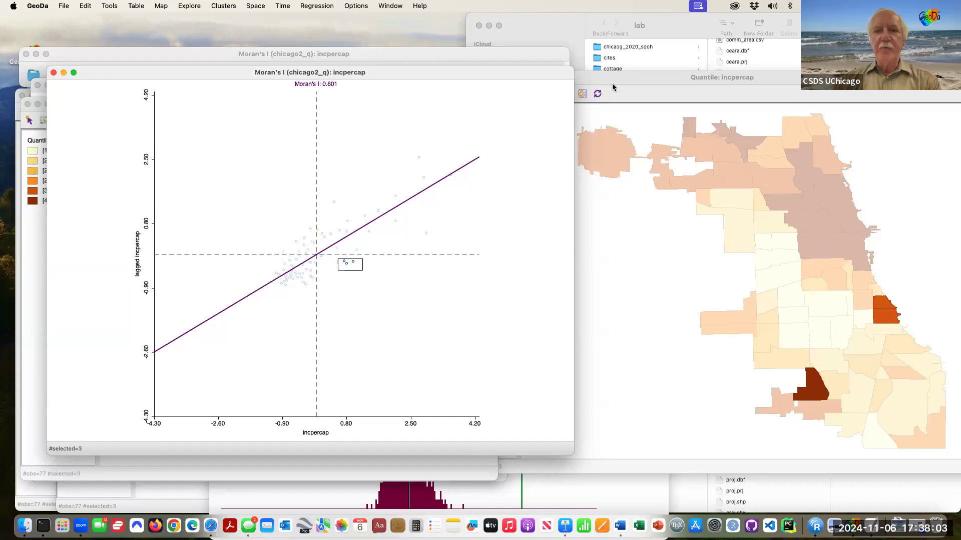
key("ctrl+Up")
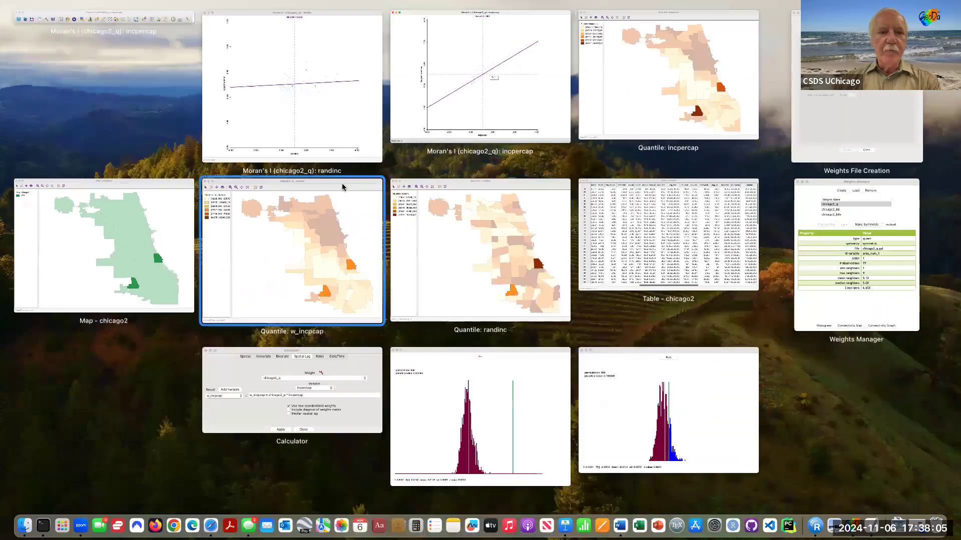
left_click(342, 186)
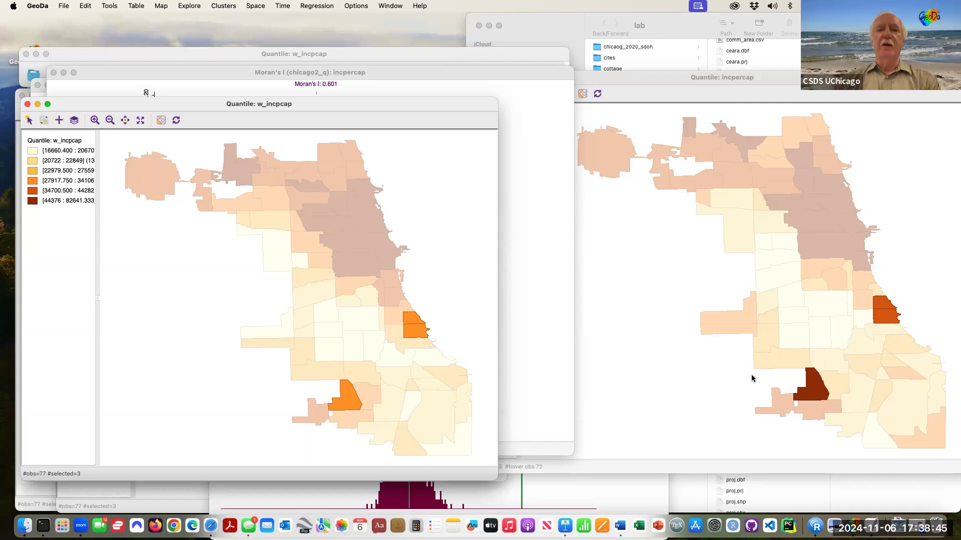
Step: Clear that selection and box-select the three points in the low-high quadrant
left_click(669, 321)
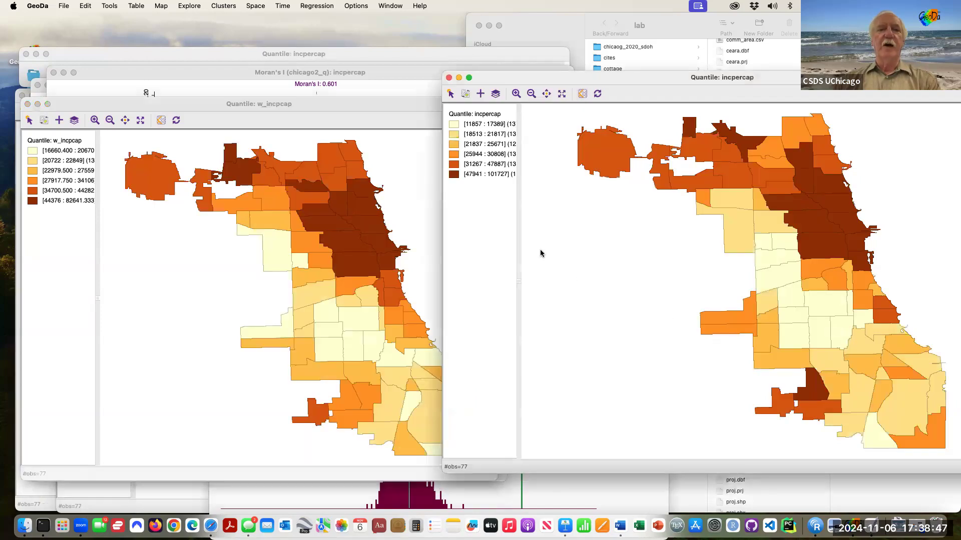
left_click(387, 73)
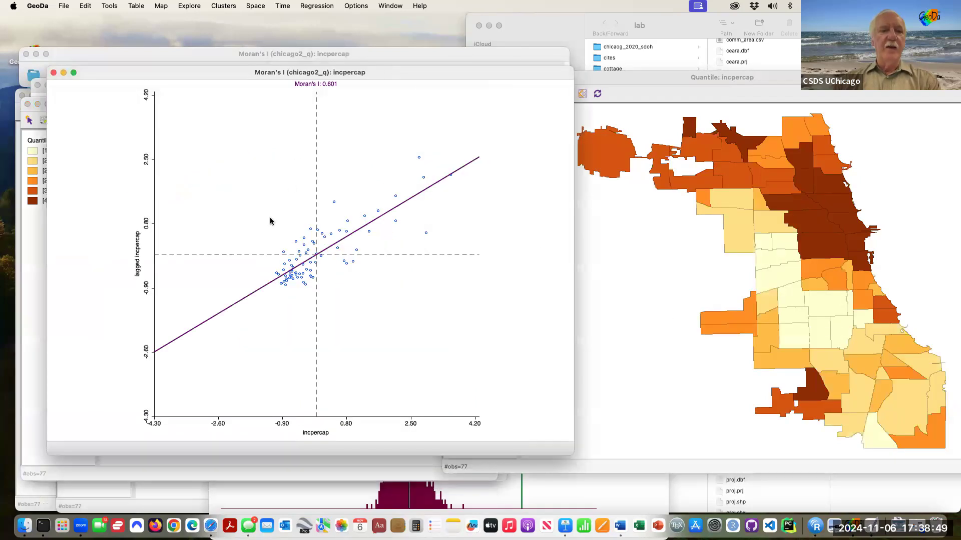
left_click_drag(275, 220, 310, 249)
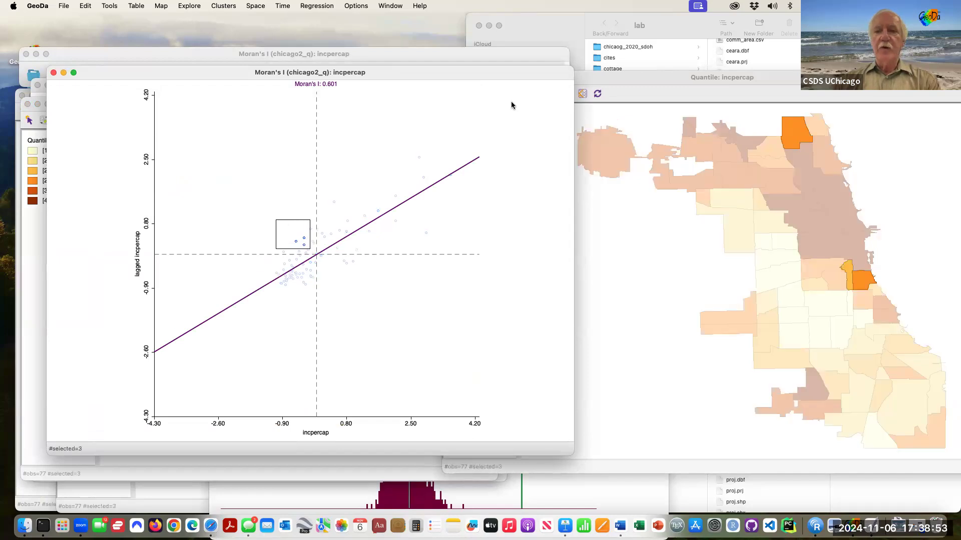
Step: View the three selected areas on the incpercap and w_incpcap quantile maps
left_click(596, 78)
key("ctrl+Down")
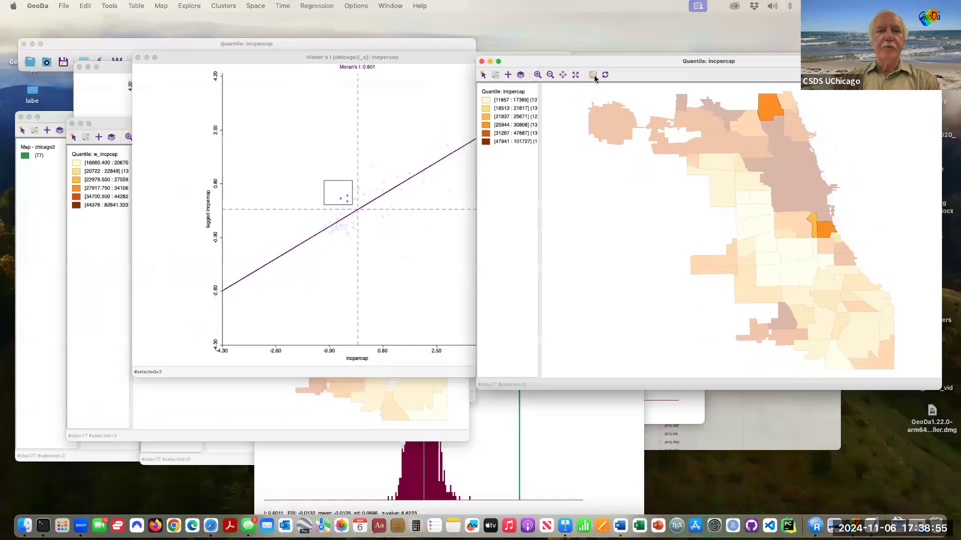
left_click(341, 181)
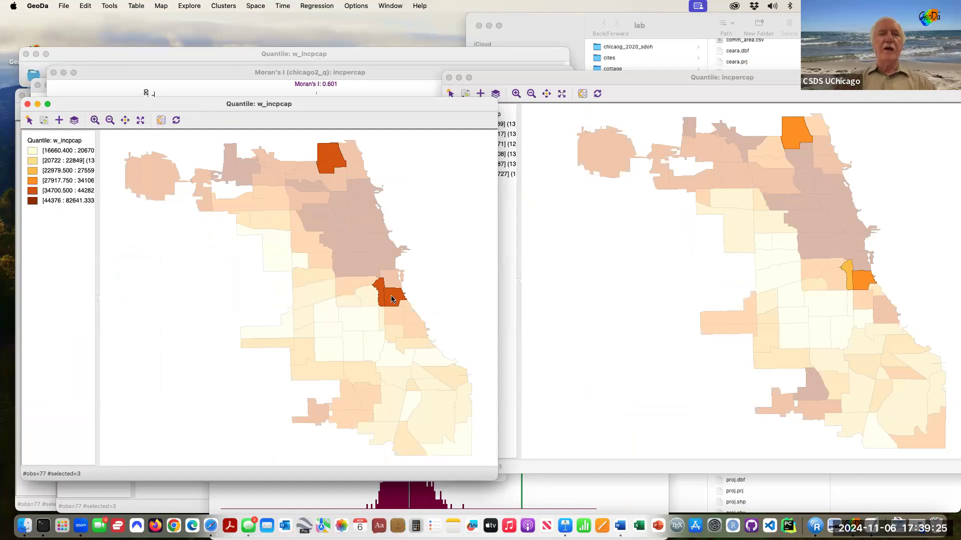
Step: Deselect all points in the Moran scatter plot and move it to the screen centre
left_click(236, 72)
left_click(266, 148)
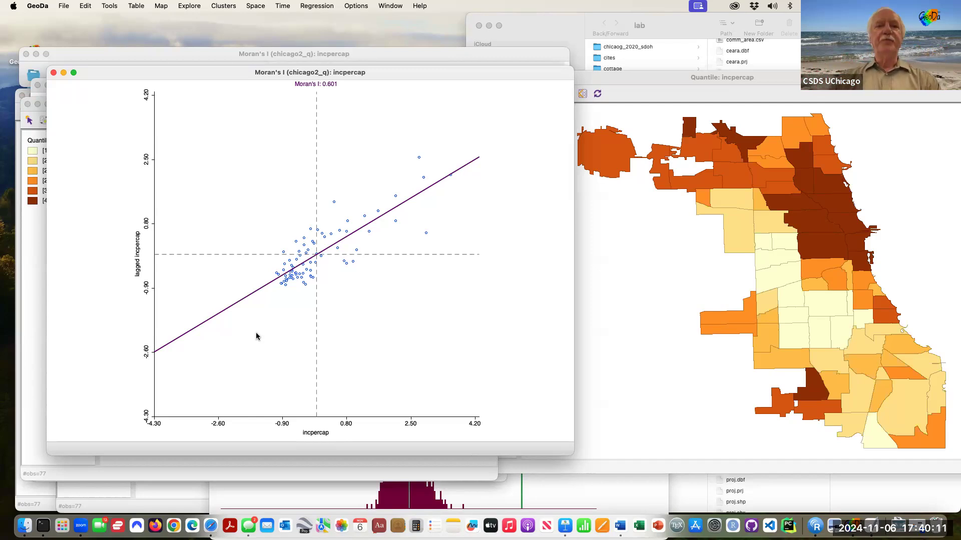
left_click_drag(288, 79, 368, 50)
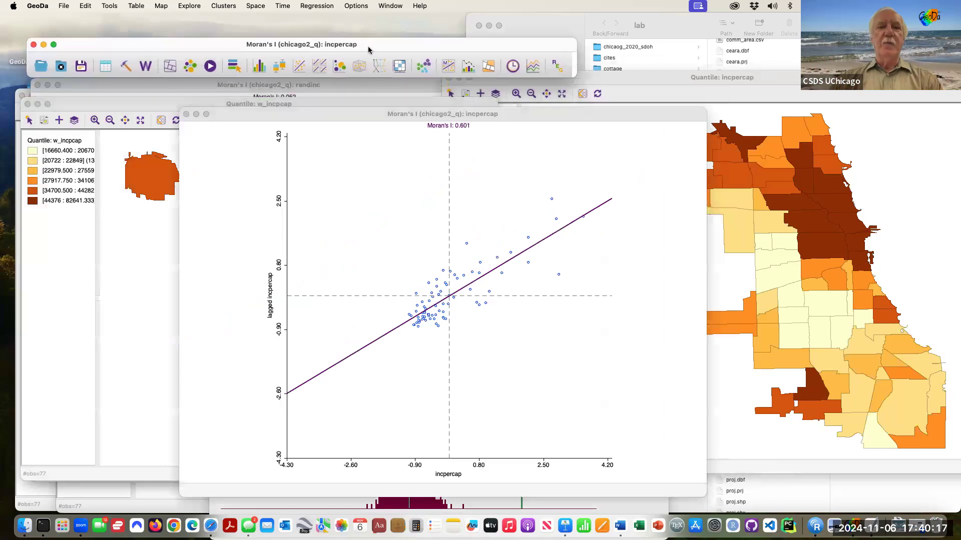
Step: Create a Univariate Moran's I plot of incpercap with chicago2_k6 weights, giving Moran's I 0.499
left_click(448, 70)
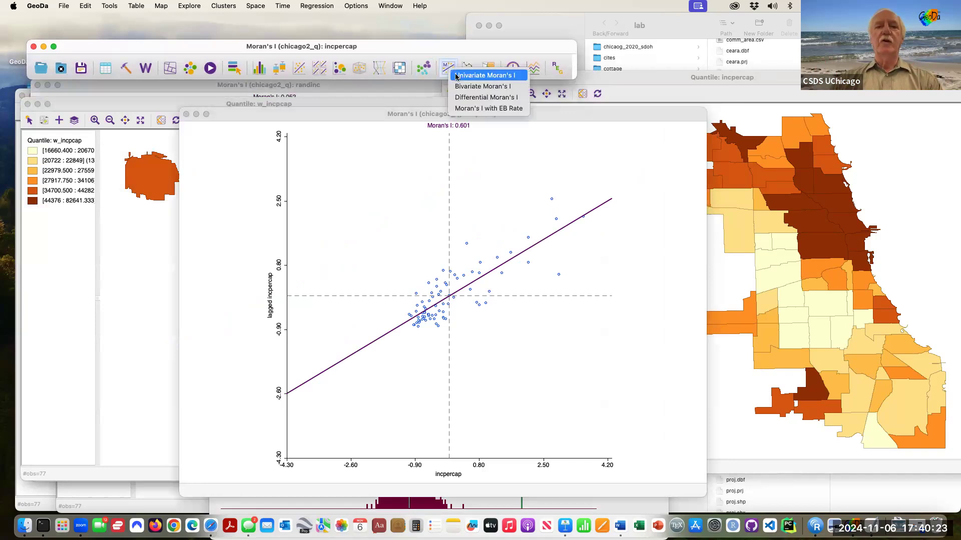
left_click(456, 77)
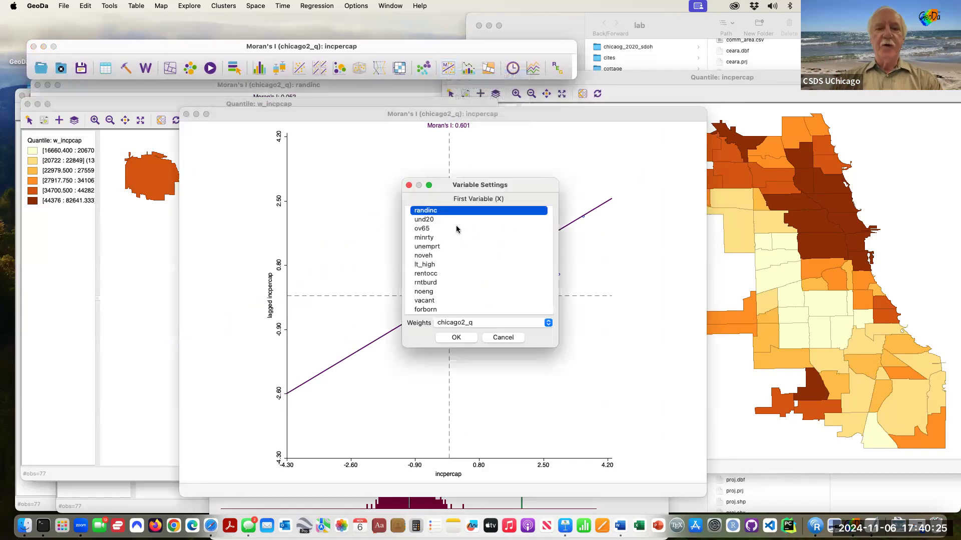
left_click(456, 228)
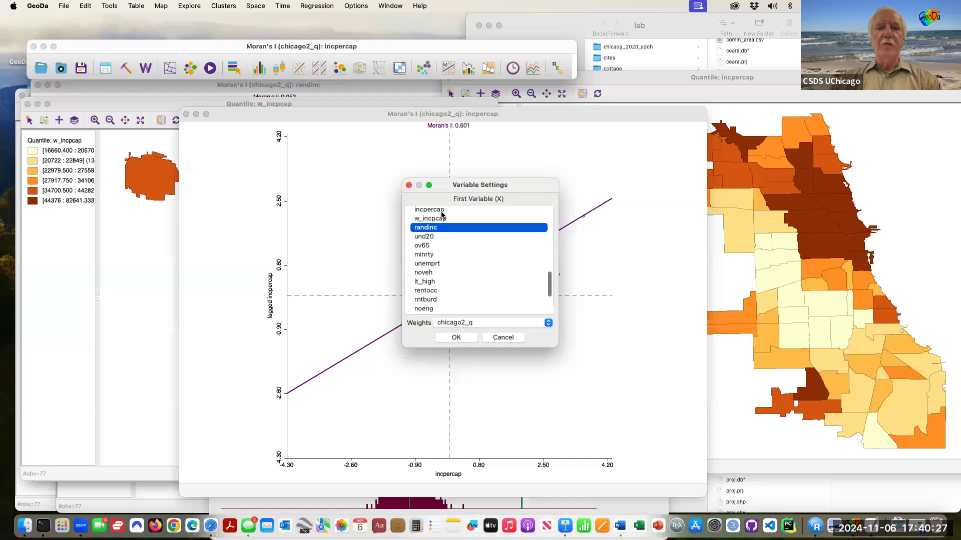
left_click(441, 211)
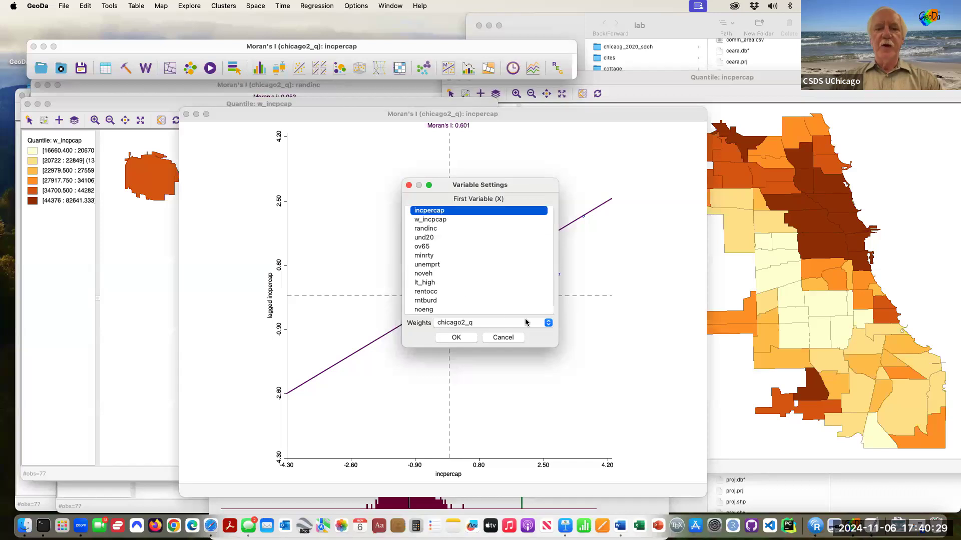
left_click(549, 323)
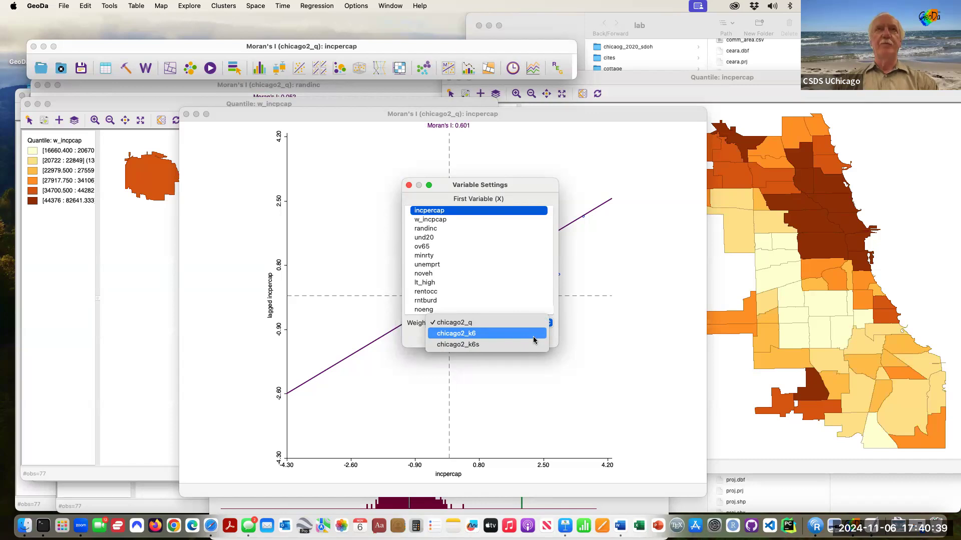
left_click(533, 337)
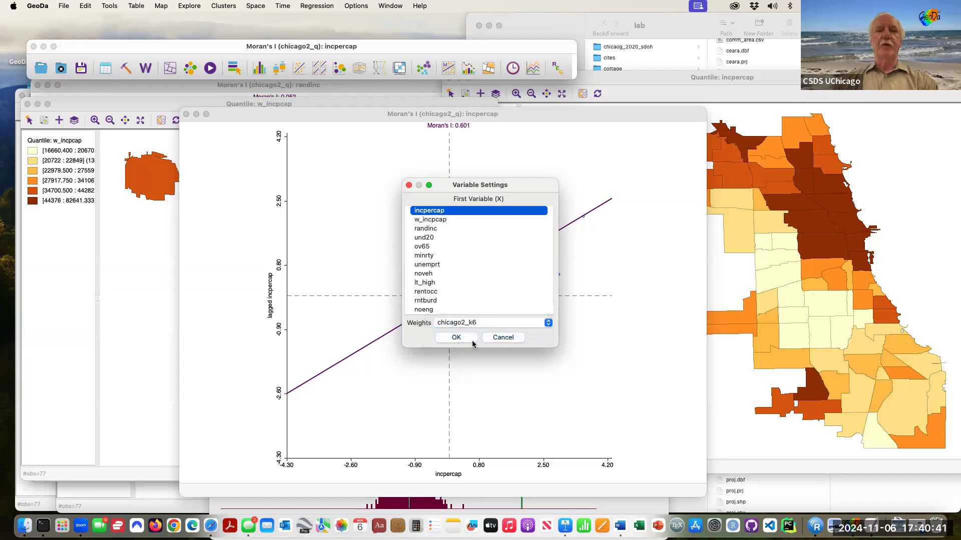
left_click(457, 338)
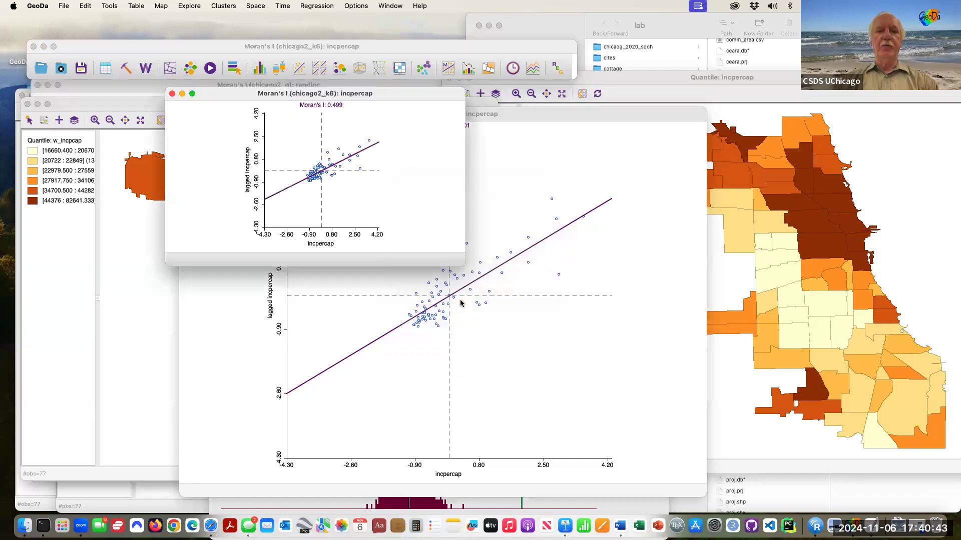
Step: Enlarge the k6 scatter plot and move it down-right over the queen-weights plot
left_click_drag(458, 260, 636, 445)
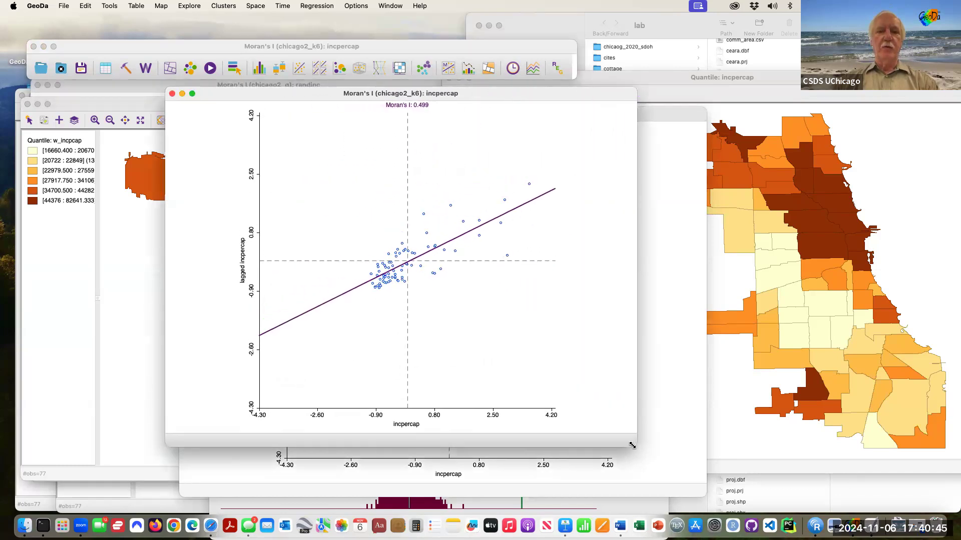
left_click_drag(529, 95, 661, 159)
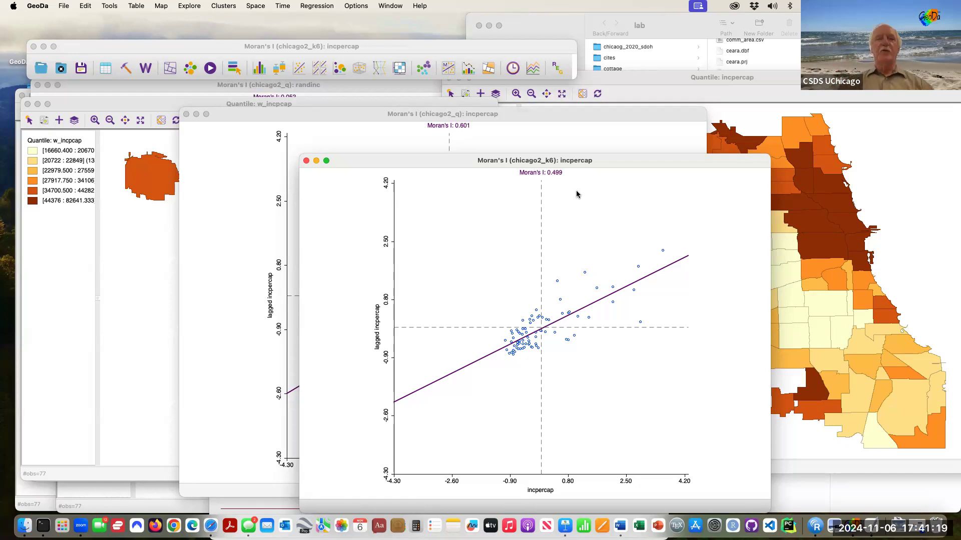
Step: Run a 999-permutation test on the k6 Moran's I (0.4986), giving pseudo p-value 0.001
right_click(460, 200)
mouse_move(489, 224)
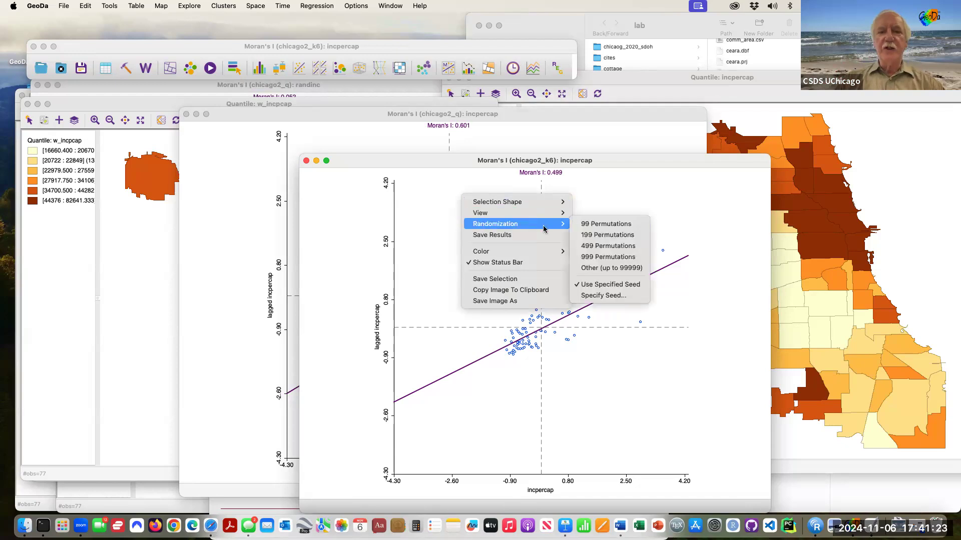
left_click(602, 258)
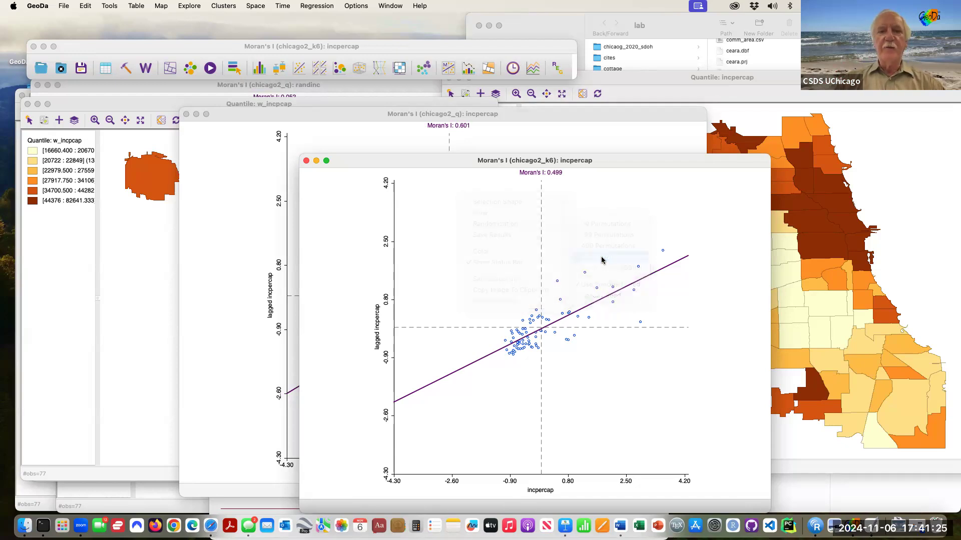
Step: Move the permutation histogram up-left and enlarge it to show z-value 8.5898 and sd 0.0595
left_click_drag(534, 242, 460, 129)
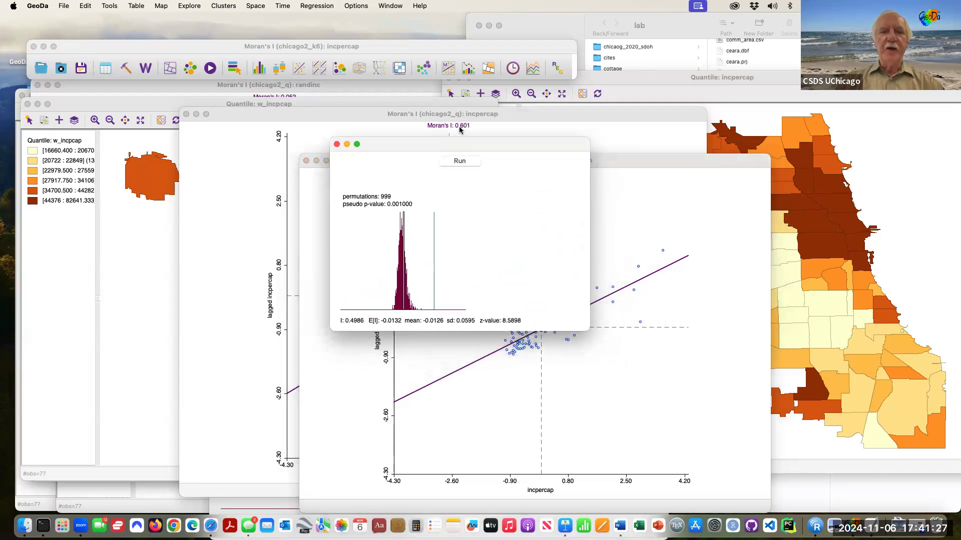
left_click_drag(590, 315, 769, 447)
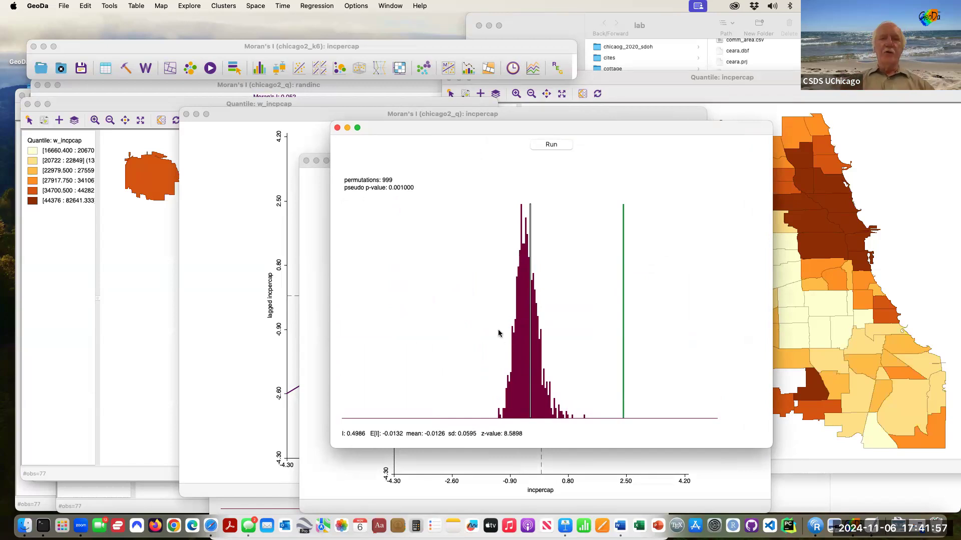
key("ctrl+Up")
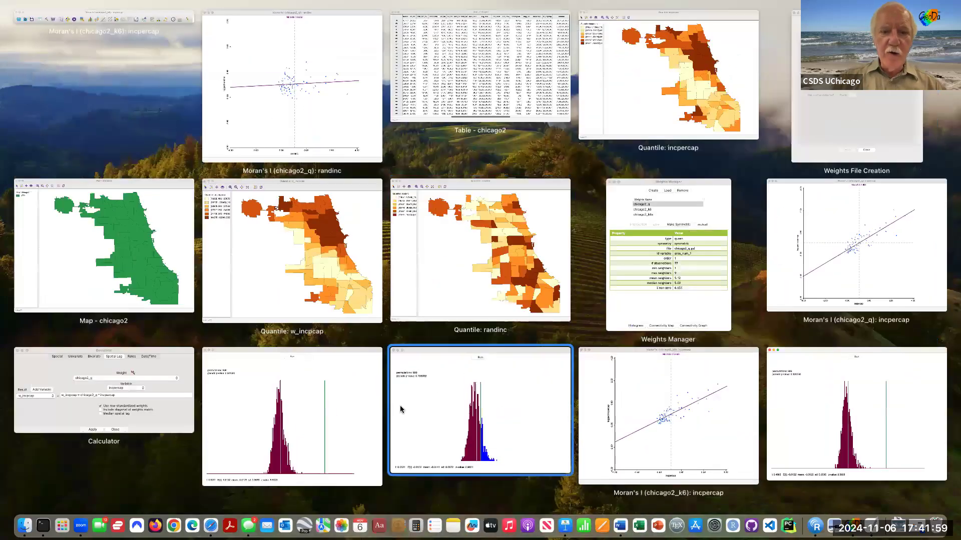
Step: Place the queen histogram beside the k6 one, then raise the randinc histogram (p 0.166, z 0.9851)
left_click(347, 401)
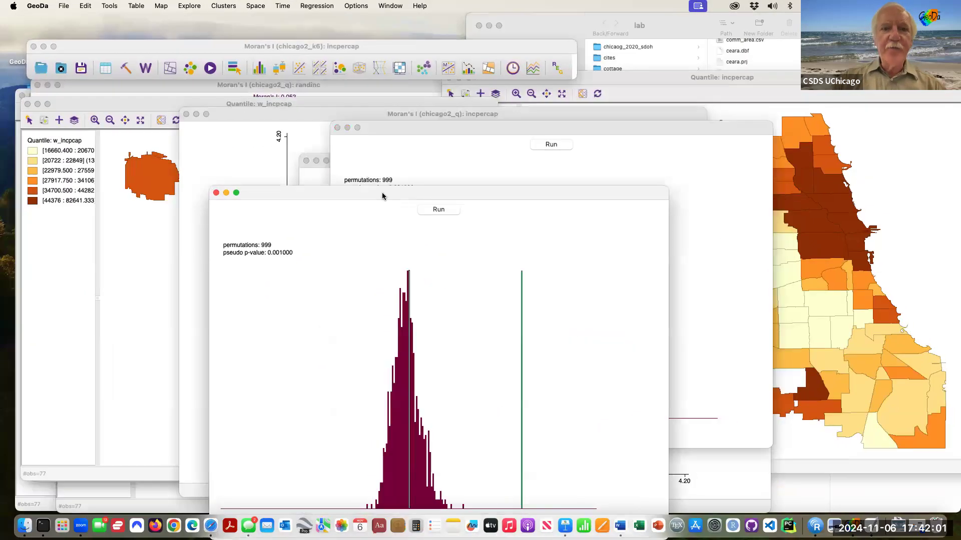
left_click_drag(270, 145, 149, 112)
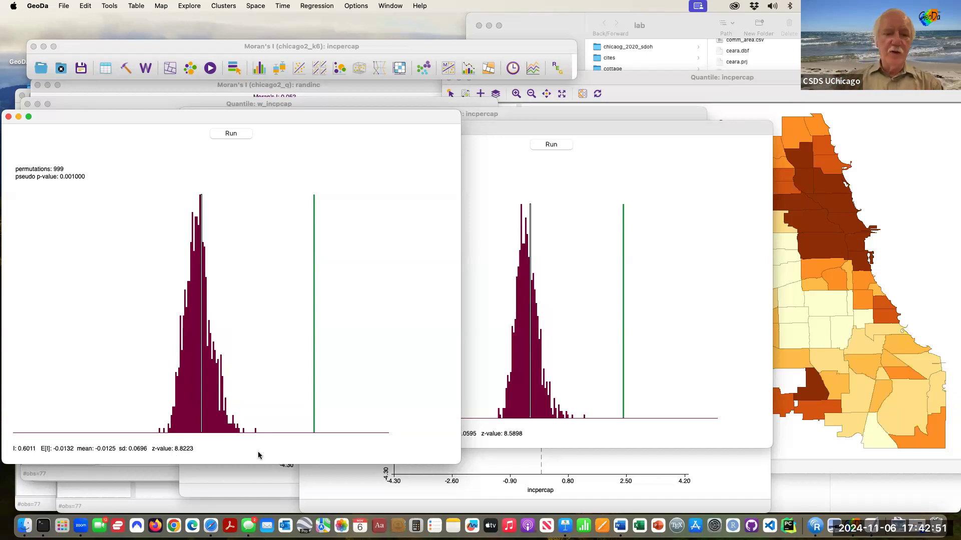
left_click(256, 482)
key("ctrl+Down")
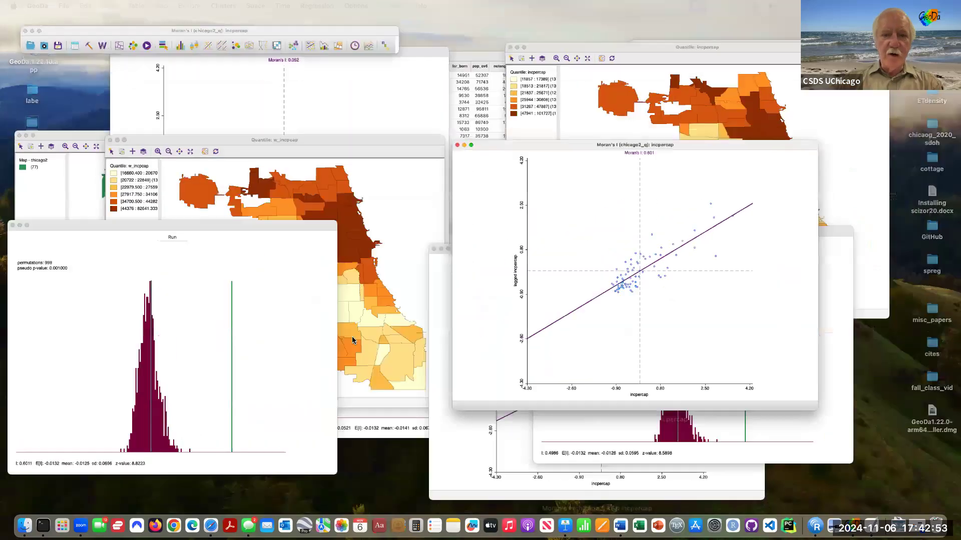
left_click(446, 370)
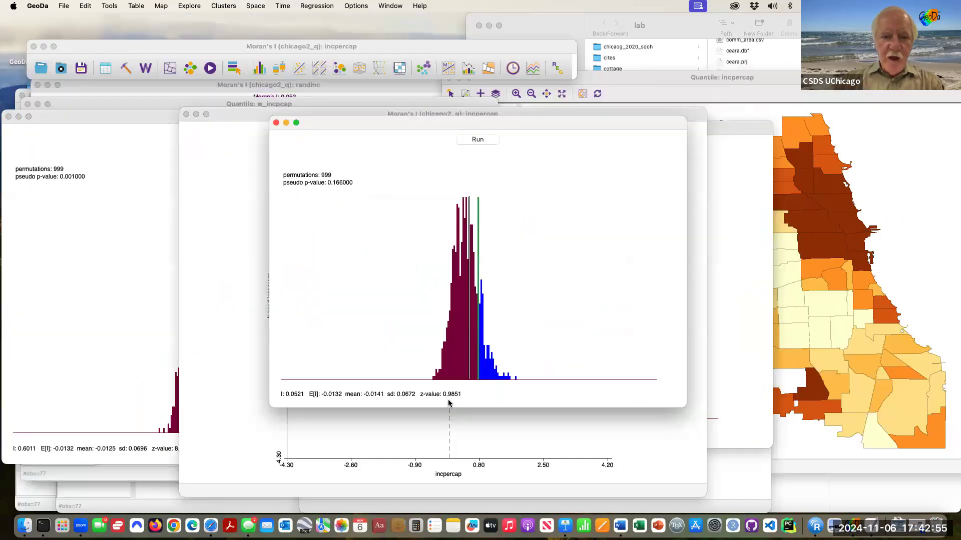